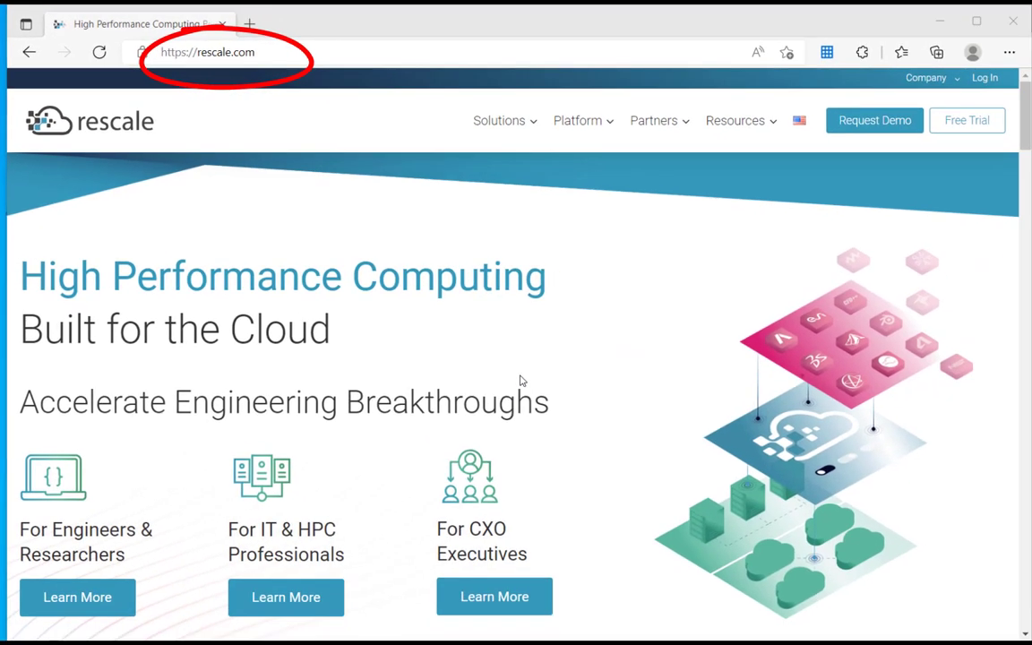
Log in to Rescale and create a new job titled 'My Electronics Interactive Job'.
left_click(977, 84)
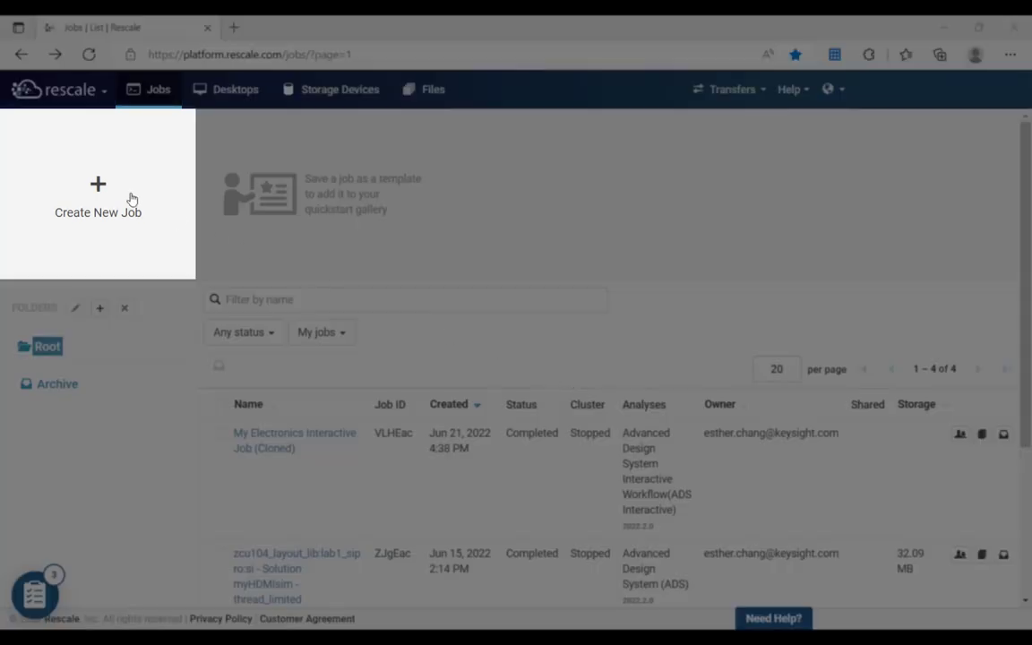
left_click(101, 185)
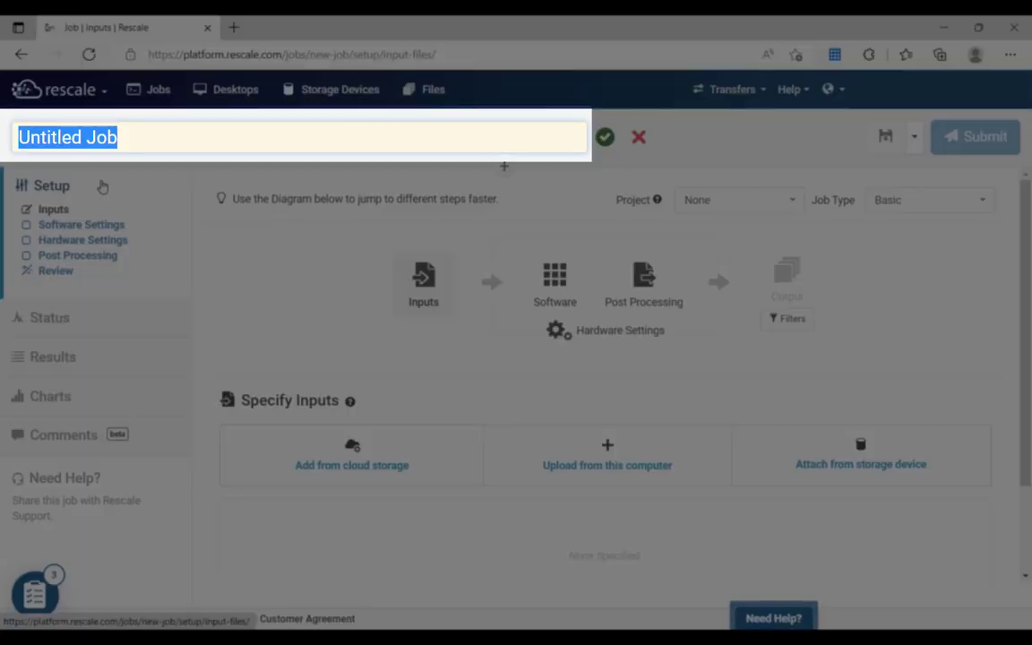
type("My E")
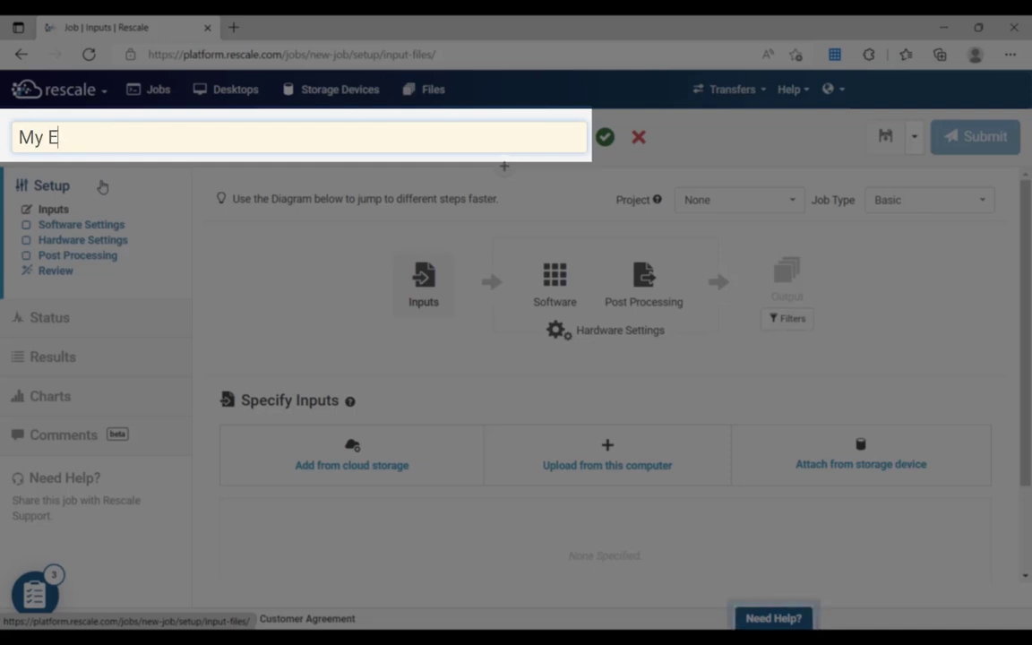
type("lectronics Inter")
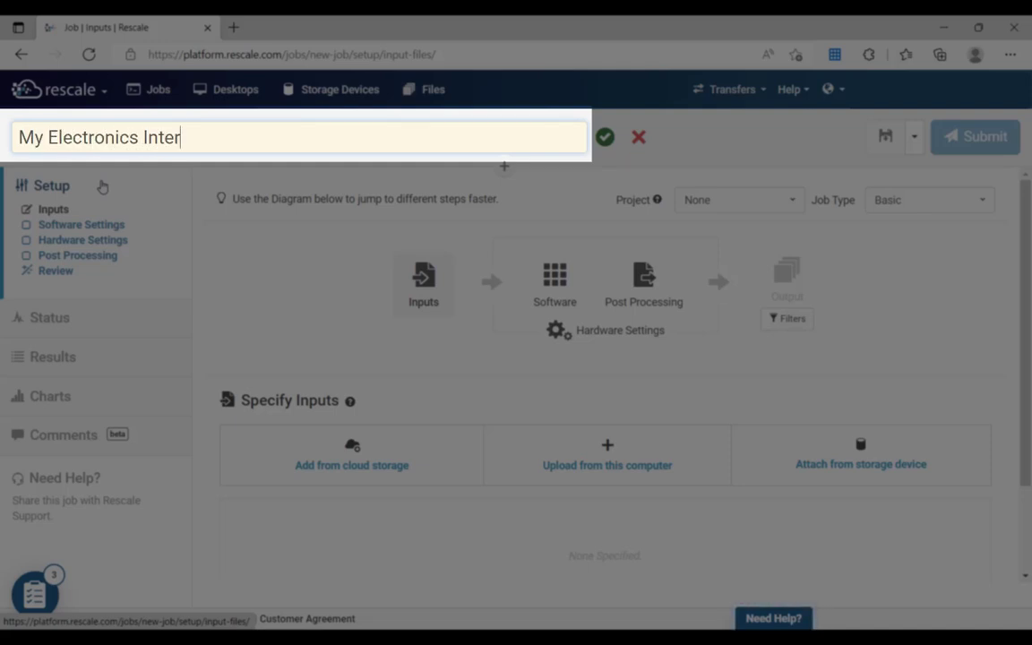
type("active Job")
key("Return")
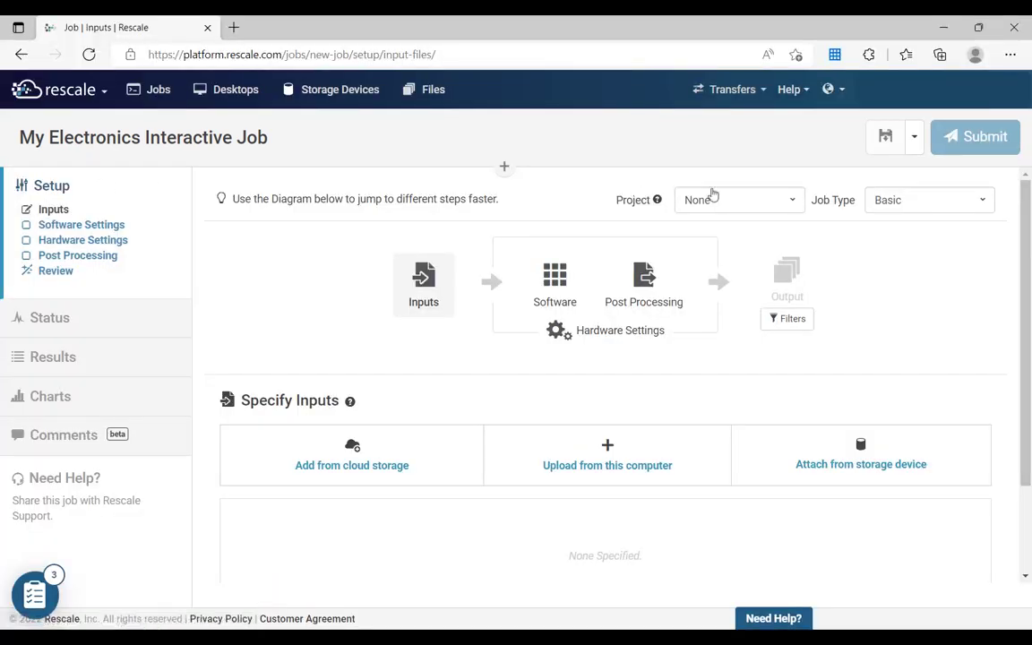
Change the job type to End to End Desktop.
left_click(915, 199)
left_click(921, 270)
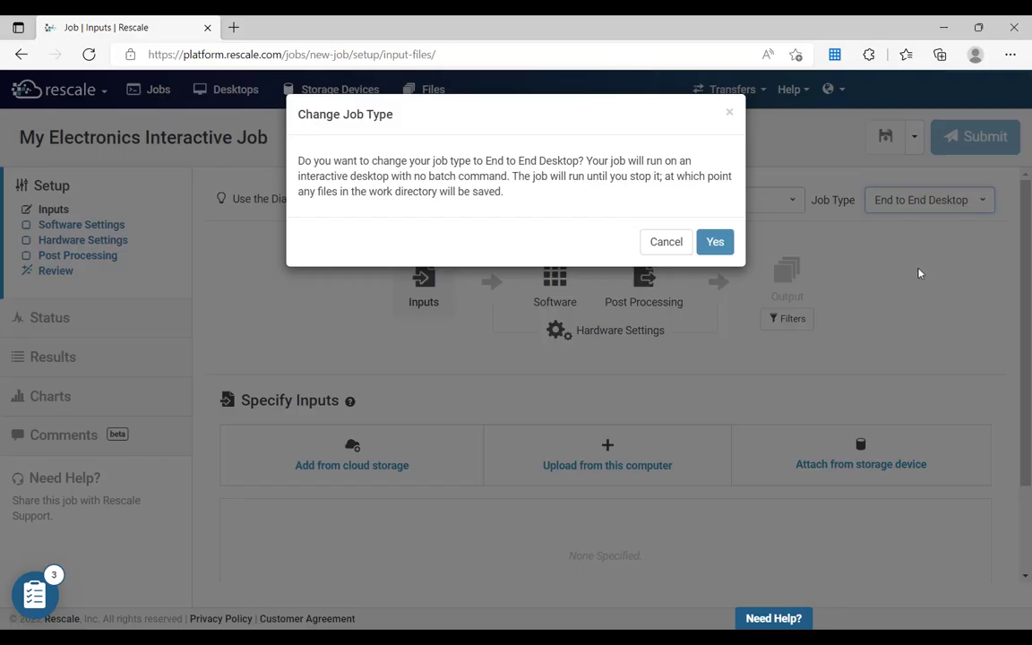
left_click(715, 242)
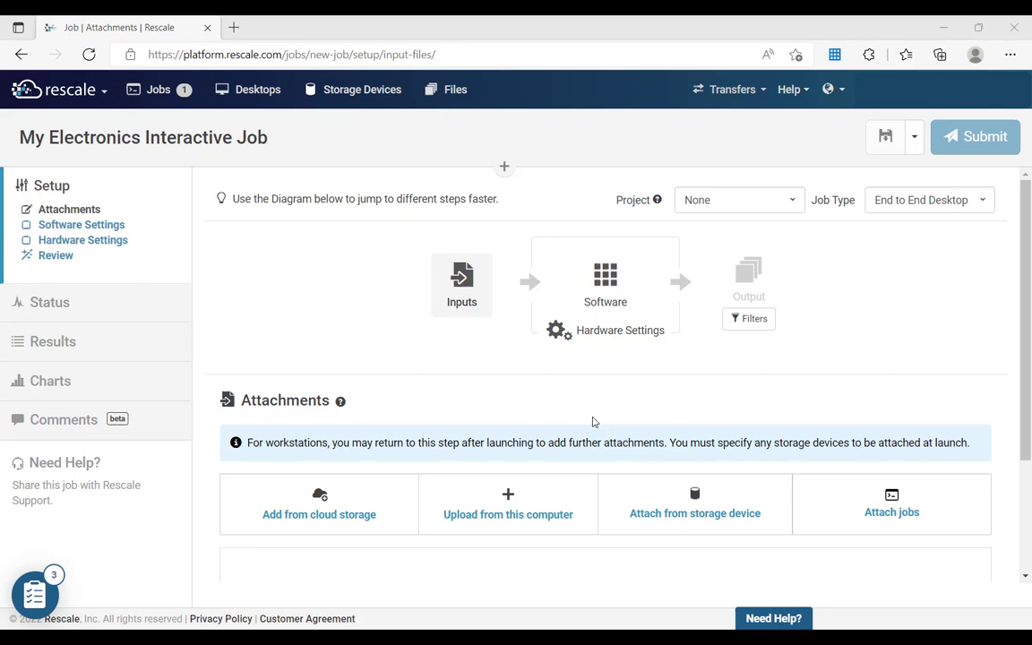
Upload RF_myfilter.7zads from this computer as the job's input file.
left_click(508, 508)
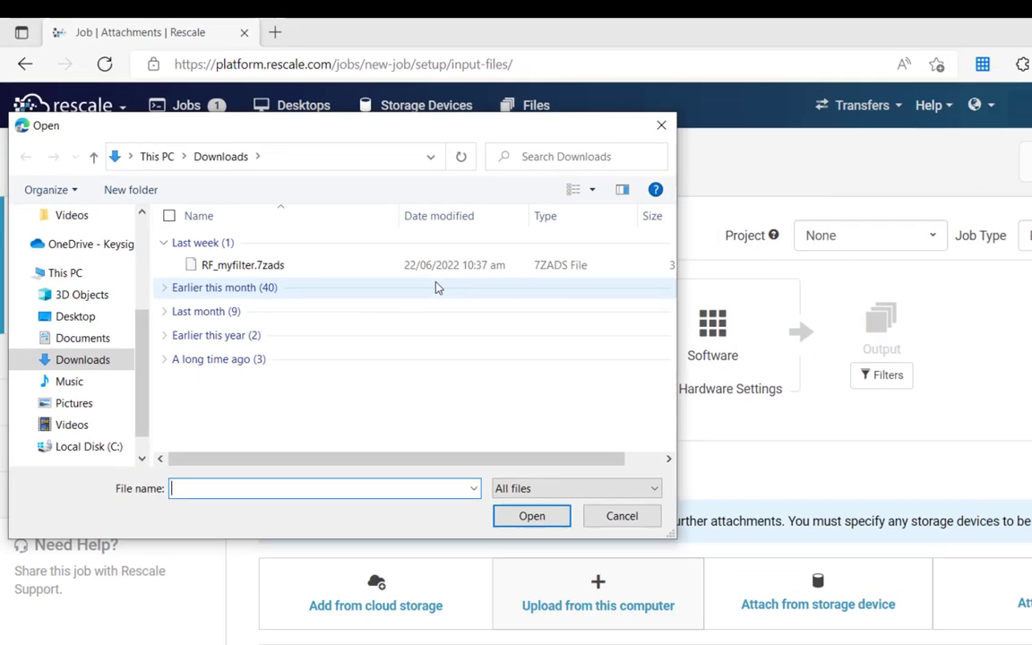
left_click(367, 225)
double_click(367, 225)
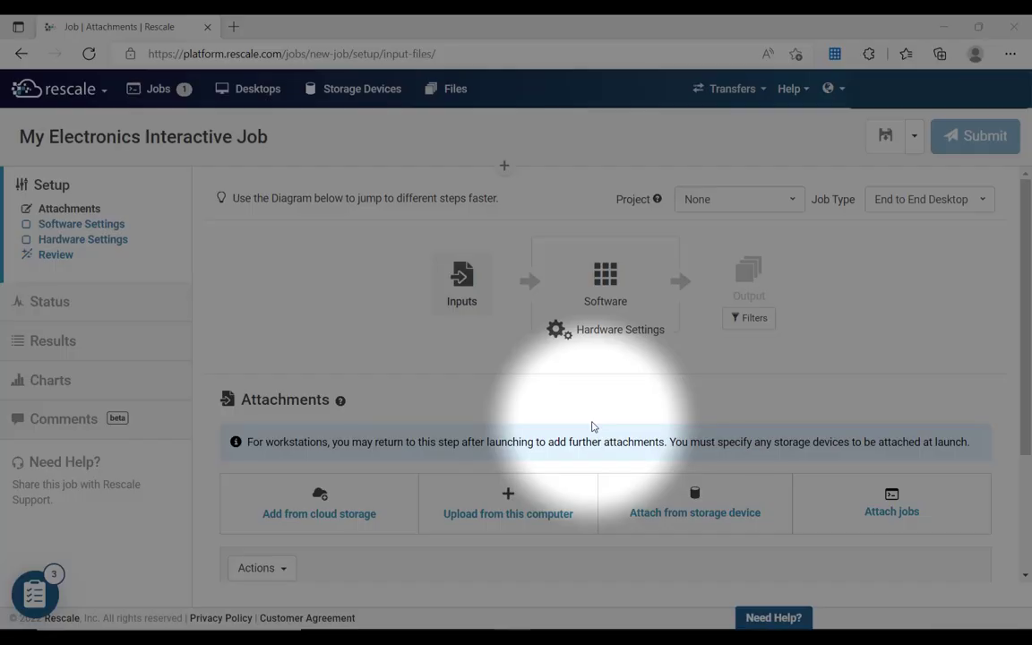
Choose Advanced Design System Interactive Workflow 2022.2.0 with an on-demand license, then proceed to hardware.
left_click(606, 299)
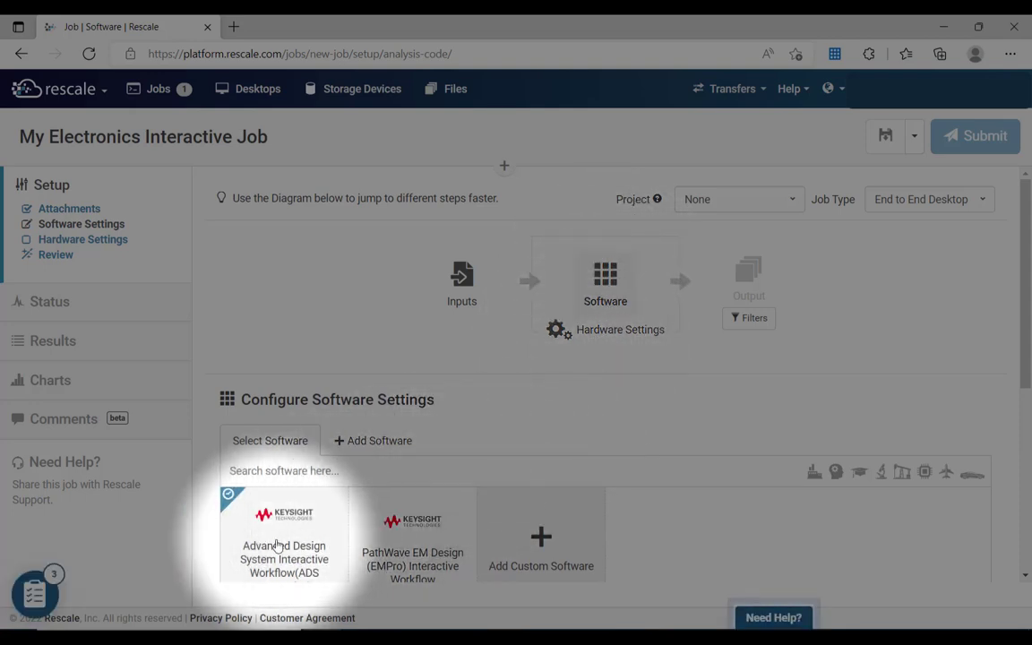
left_click(282, 545)
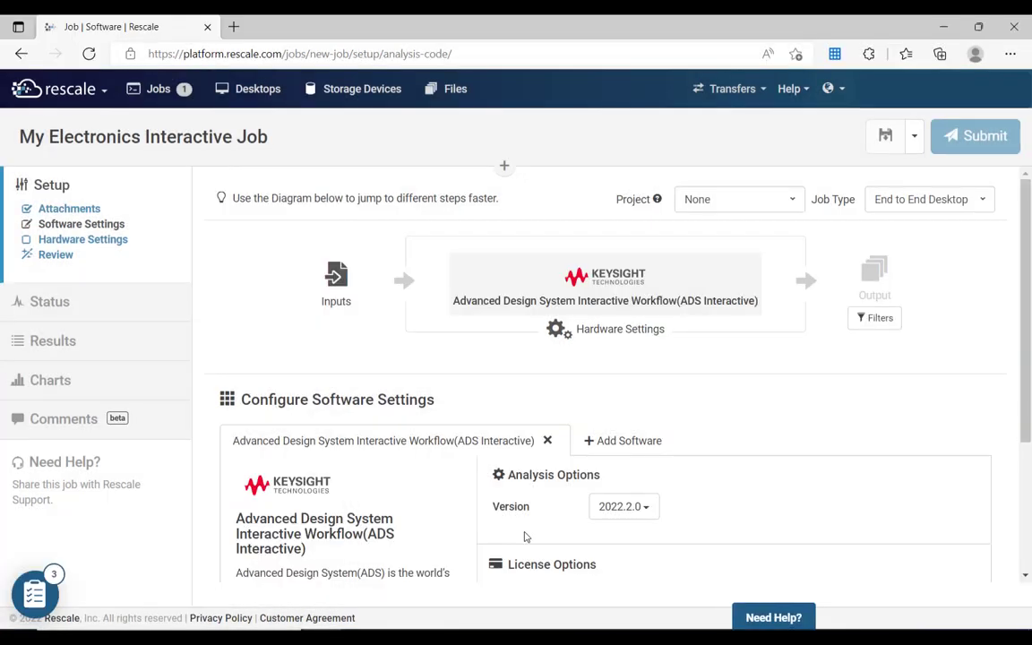
scroll(540, 536, "down", 2)
scroll(540, 536, "down", 1)
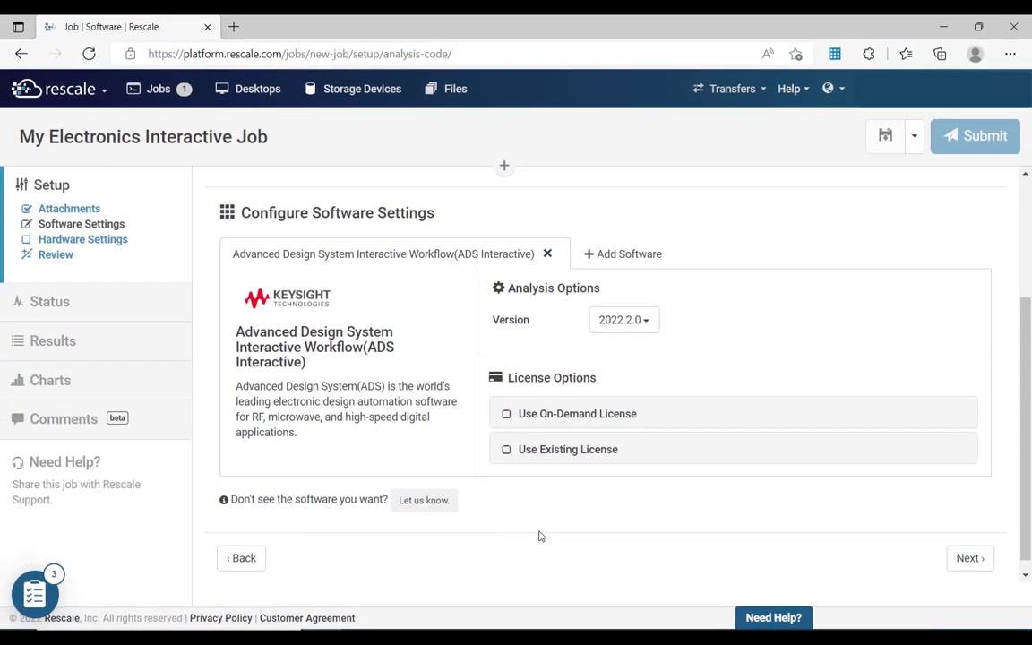
left_click(519, 415)
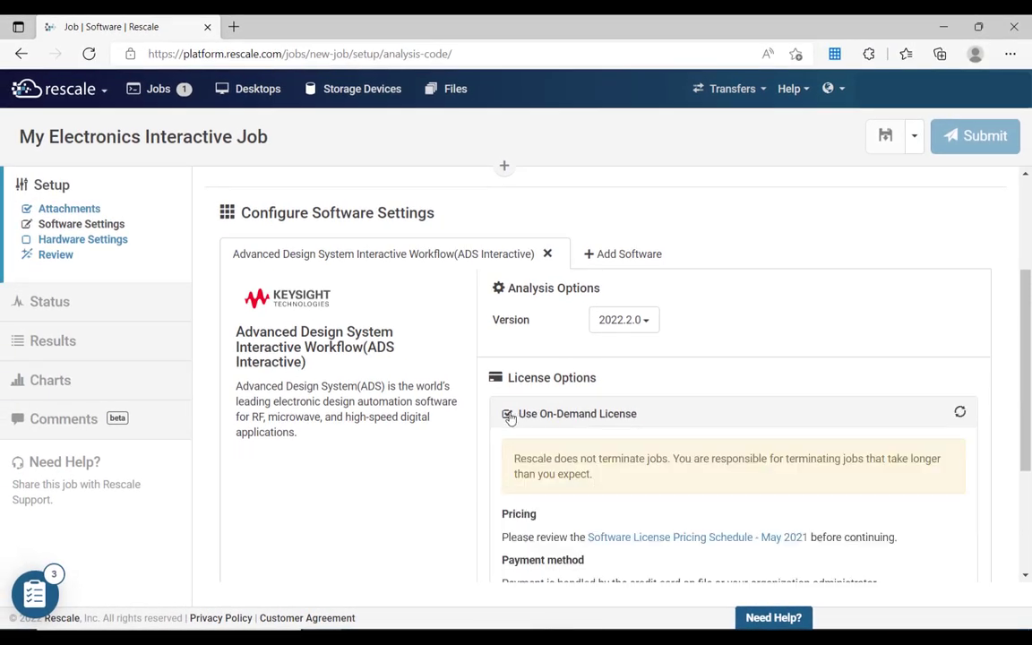
scroll(696, 427, "down", 2)
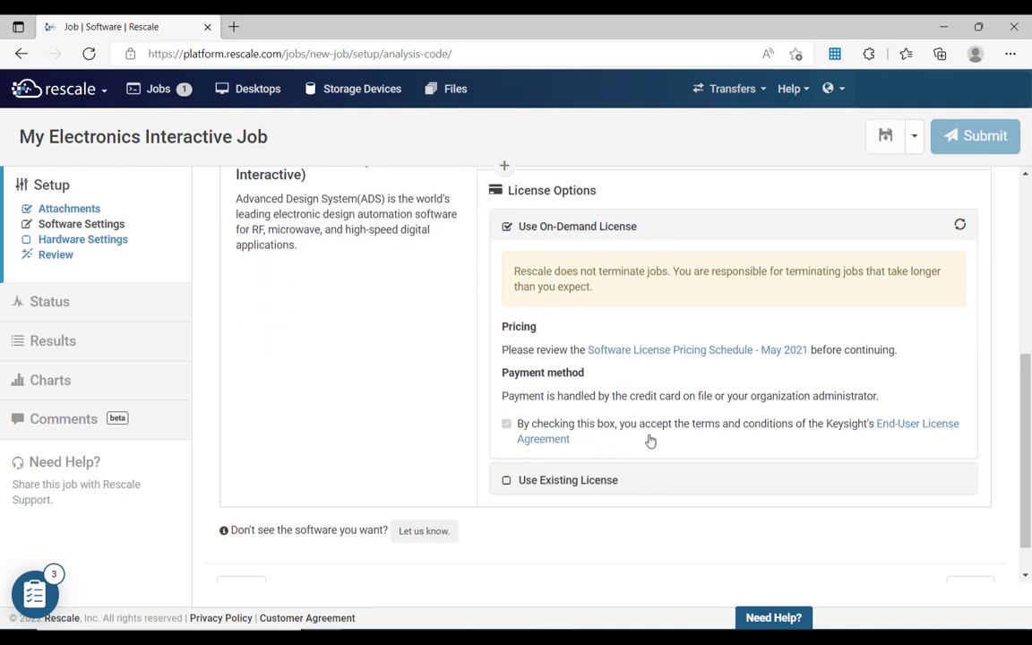
scroll(669, 440, "down", 1)
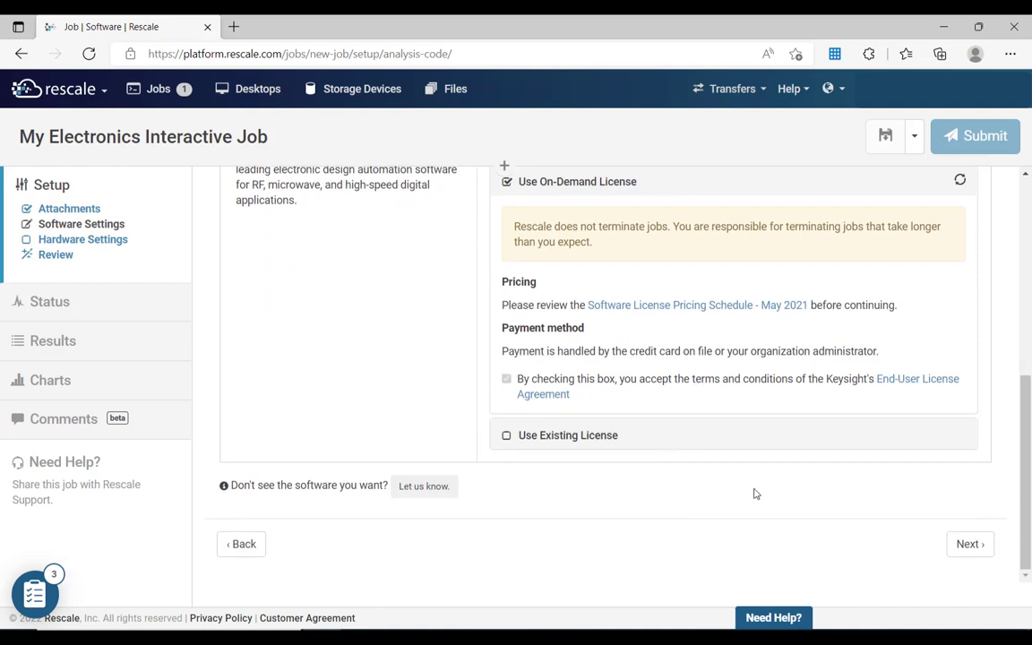
left_click(985, 550)
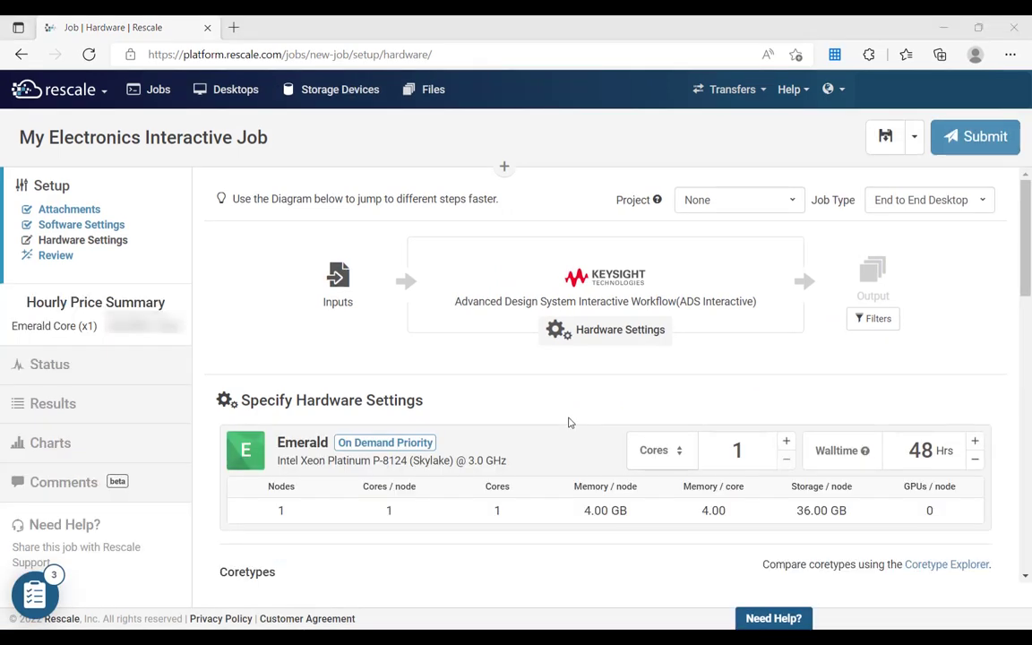
Enter 4 Emerald cores (16 GB memory) and an 8-hour walltime.
scroll(568, 422, "down", 1)
scroll(568, 421, "down", 3)
scroll(568, 421, "down", 2)
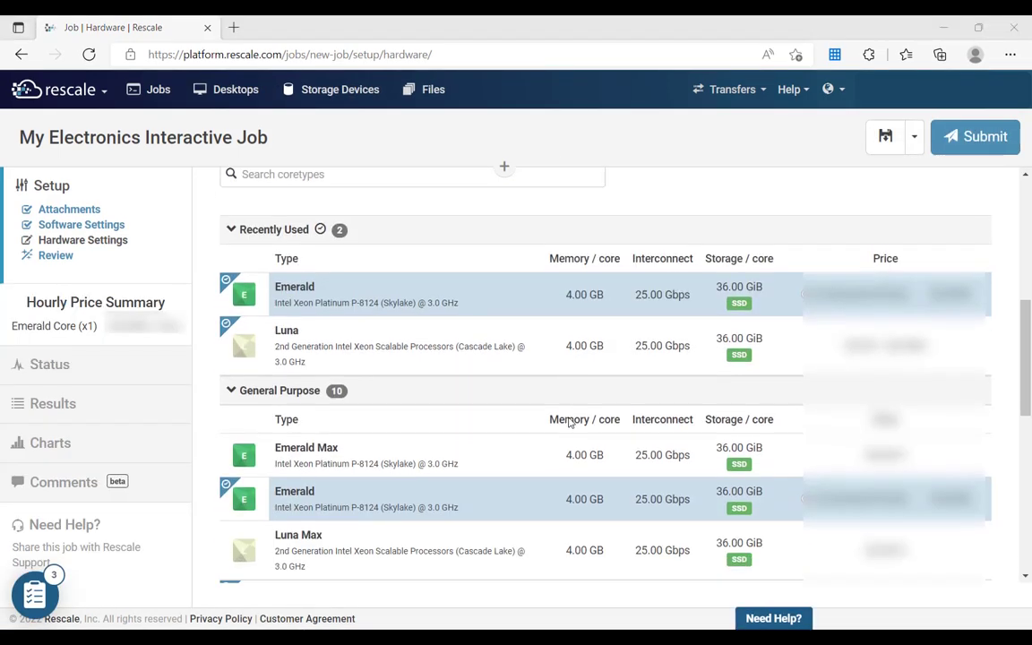
scroll(568, 422, "down", 1)
scroll(568, 422, "down", 3)
scroll(568, 422, "down", 1)
scroll(568, 421, "down", 1)
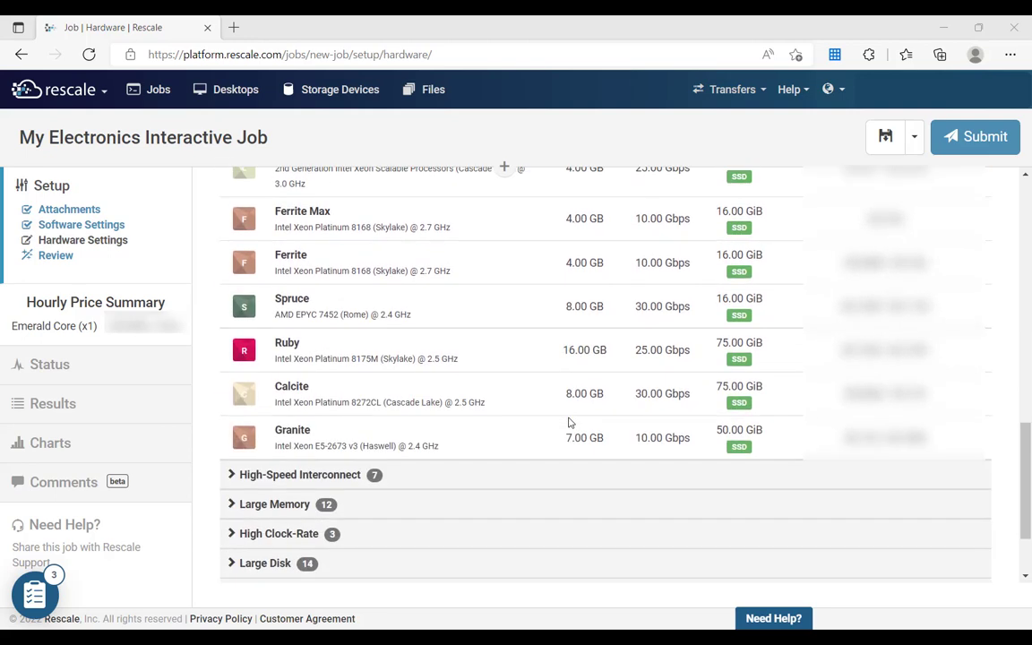
scroll(568, 422, "down", 1)
scroll(568, 422, "up", 2)
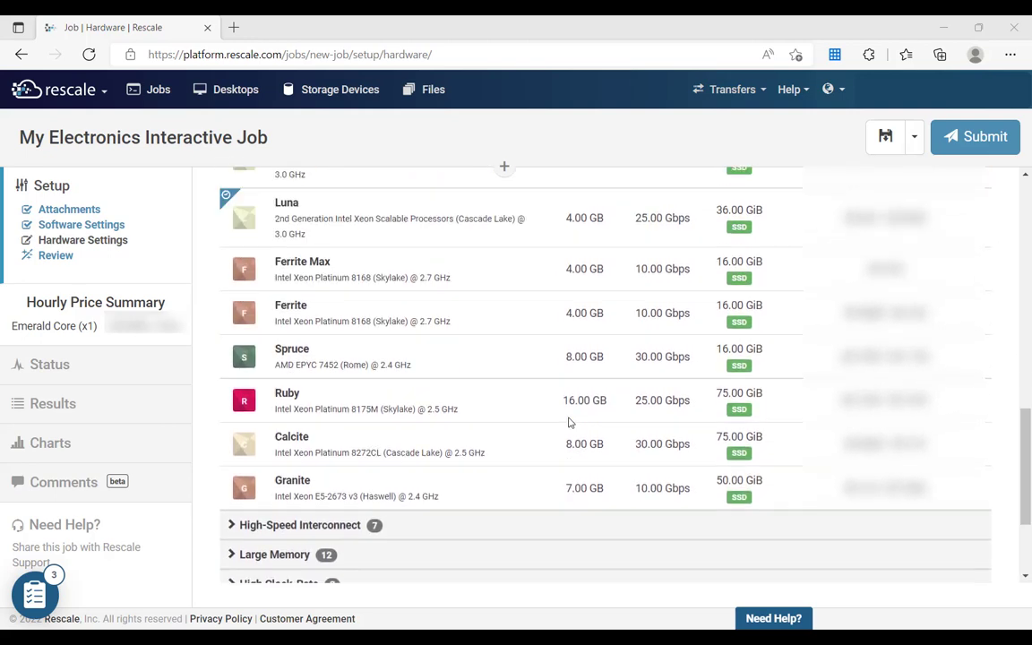
scroll(568, 422, "up", 3)
scroll(568, 422, "up", 5)
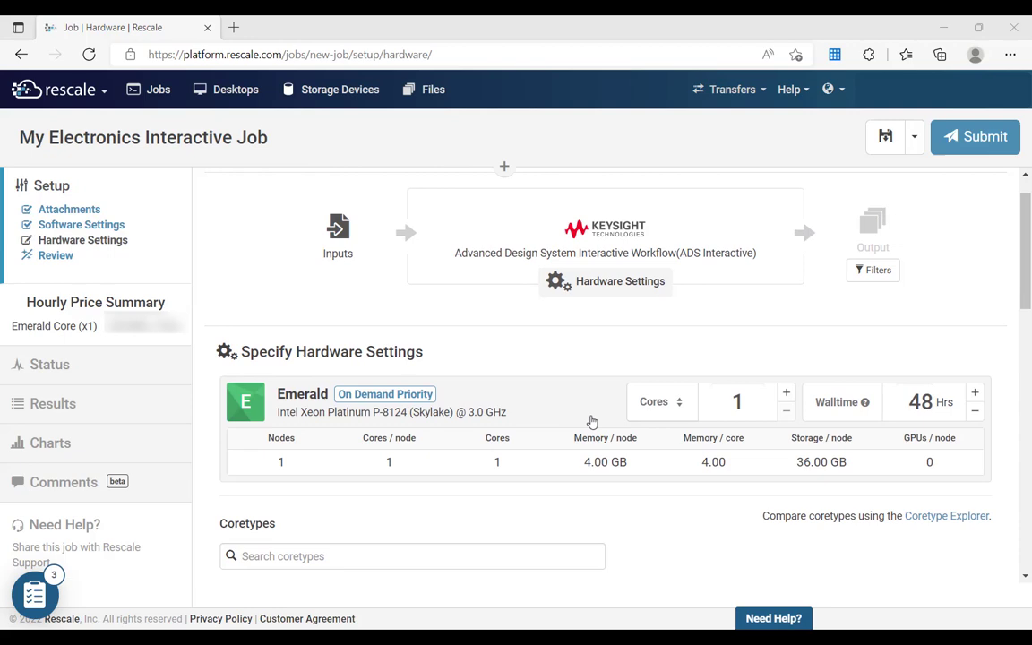
type("4")
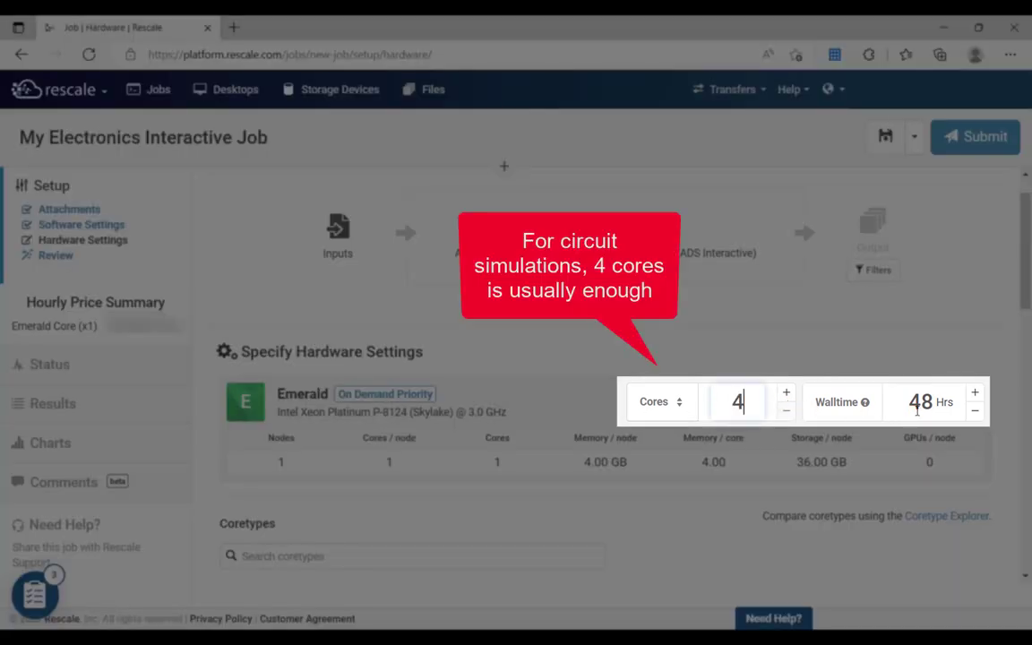
key("Tab")
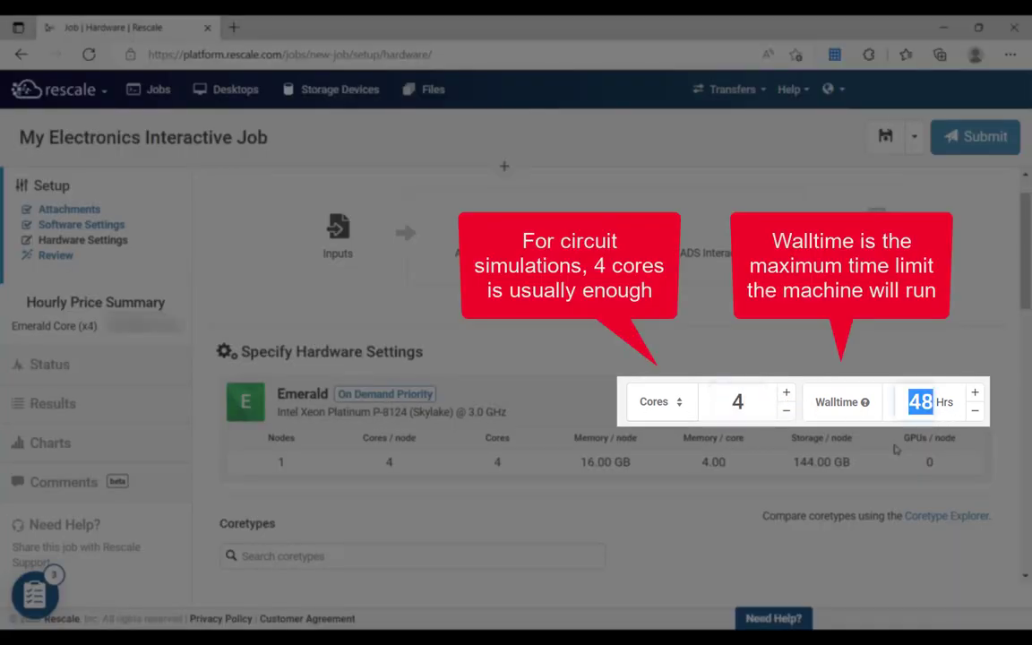
type("8")
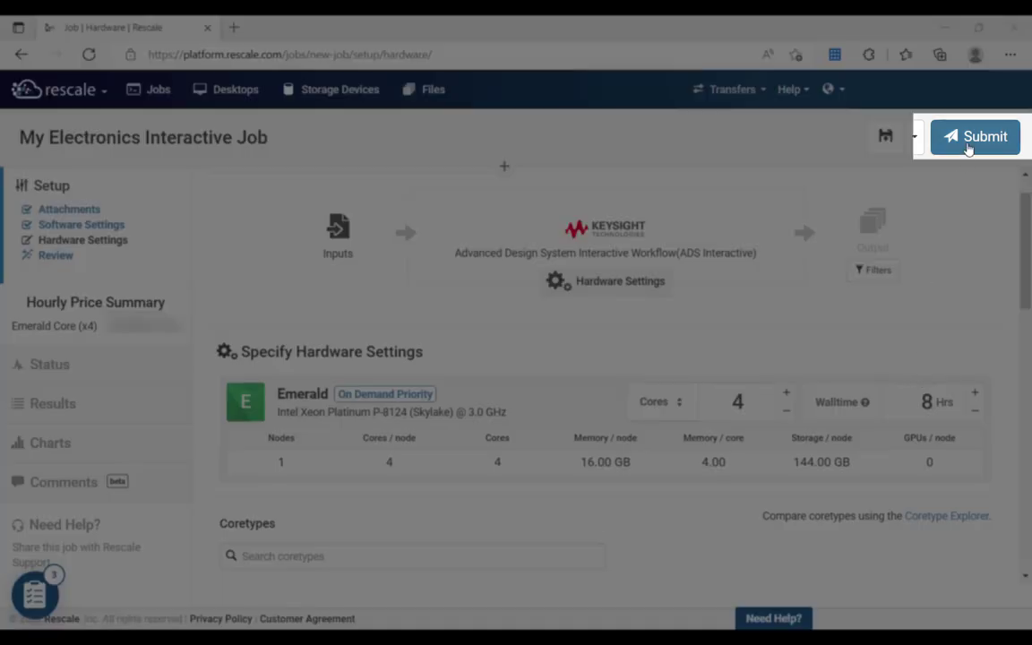
Submit the job and start ADS 2022 Update 2 from the cloud desktop icon.
left_click(969, 138)
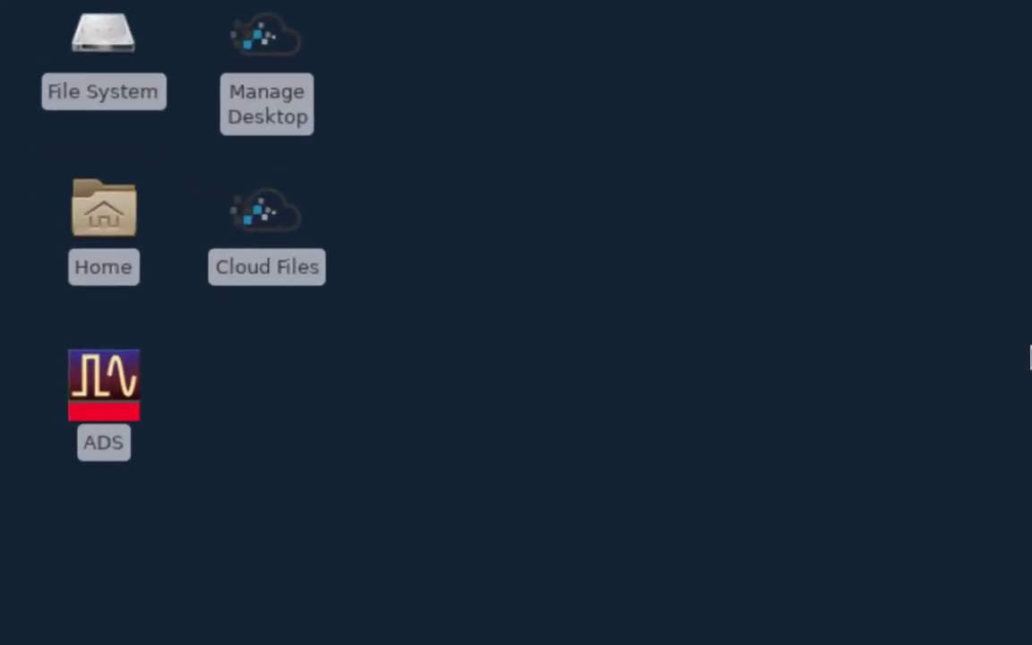
double_click(136, 367)
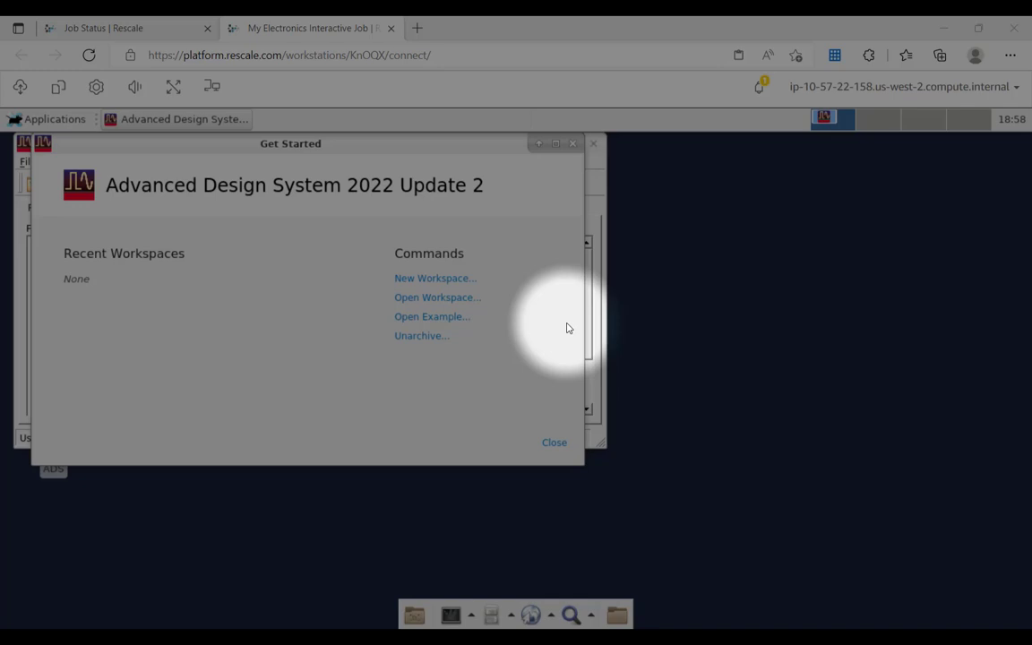
Select work/shared/RF_myfilter.7zads as the archive to unpack.
left_click(425, 338)
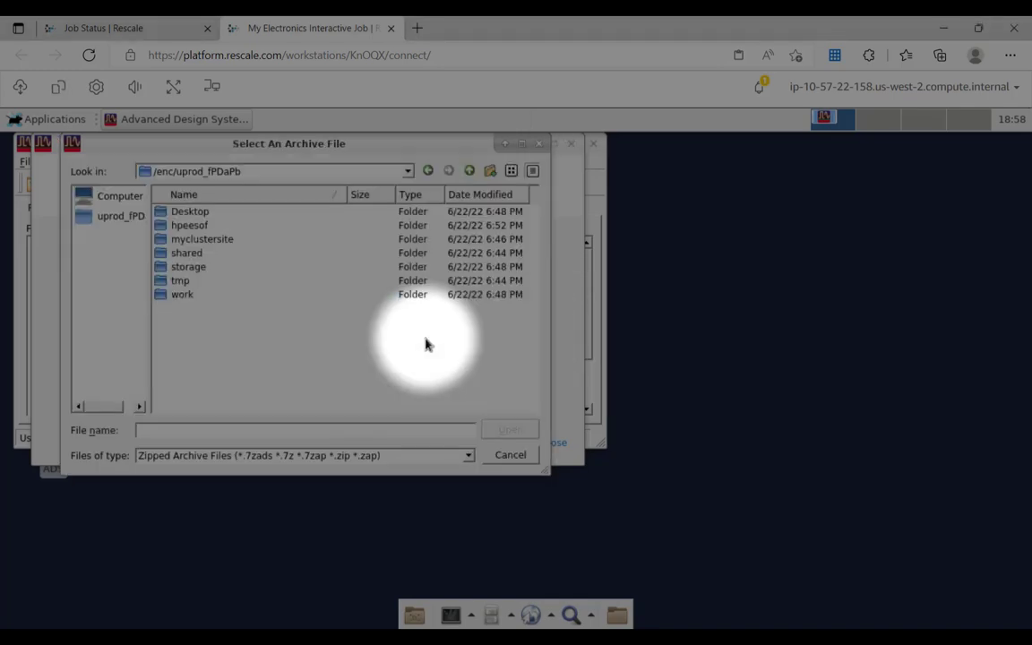
left_click(184, 297)
double_click(184, 297)
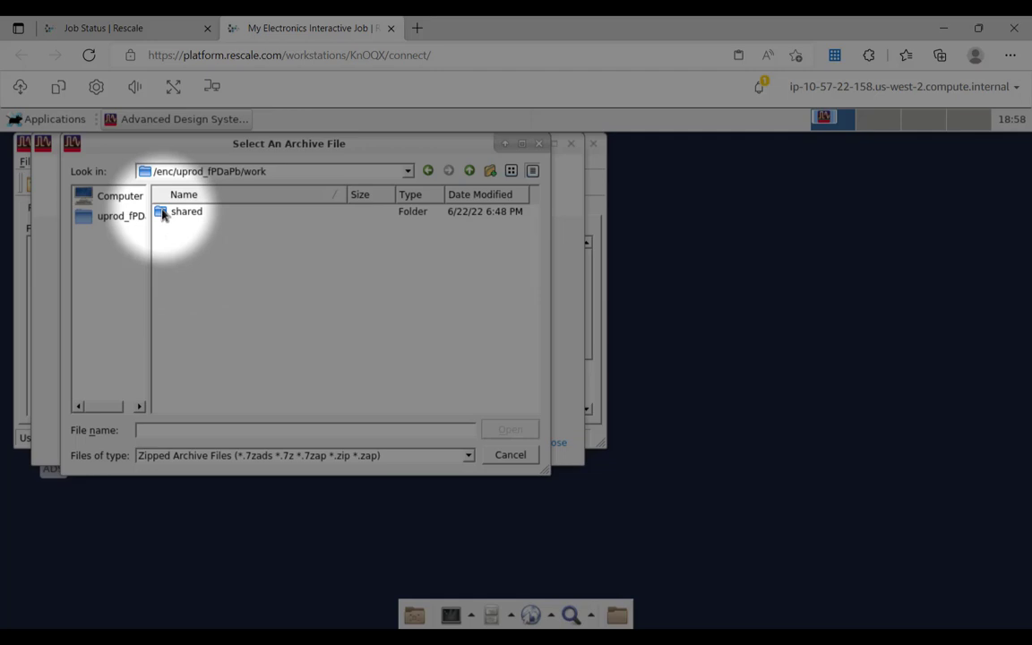
double_click(163, 215)
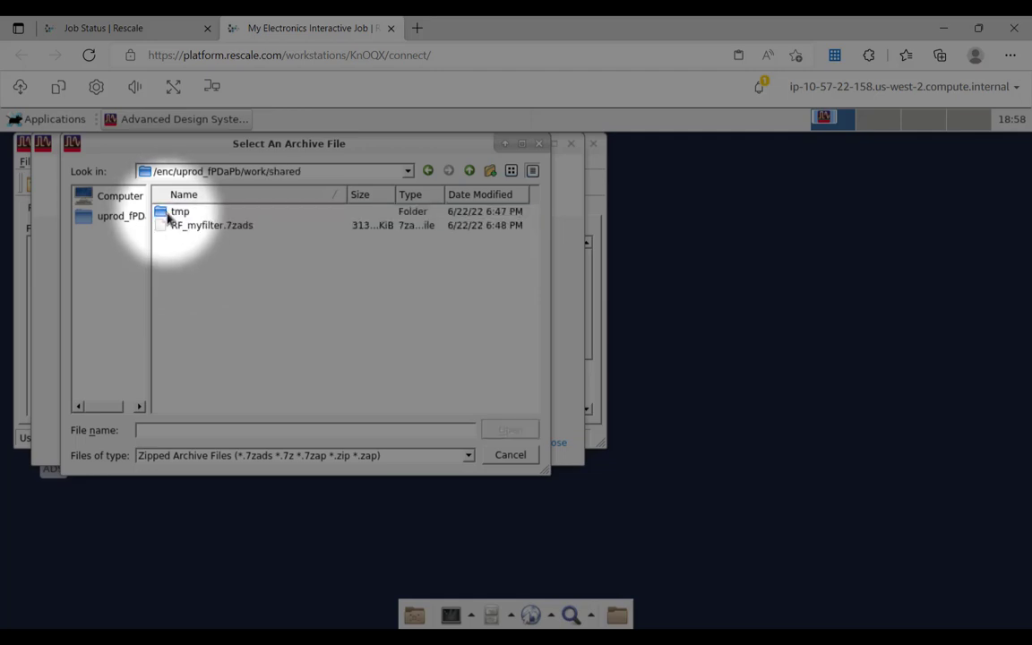
double_click(177, 227)
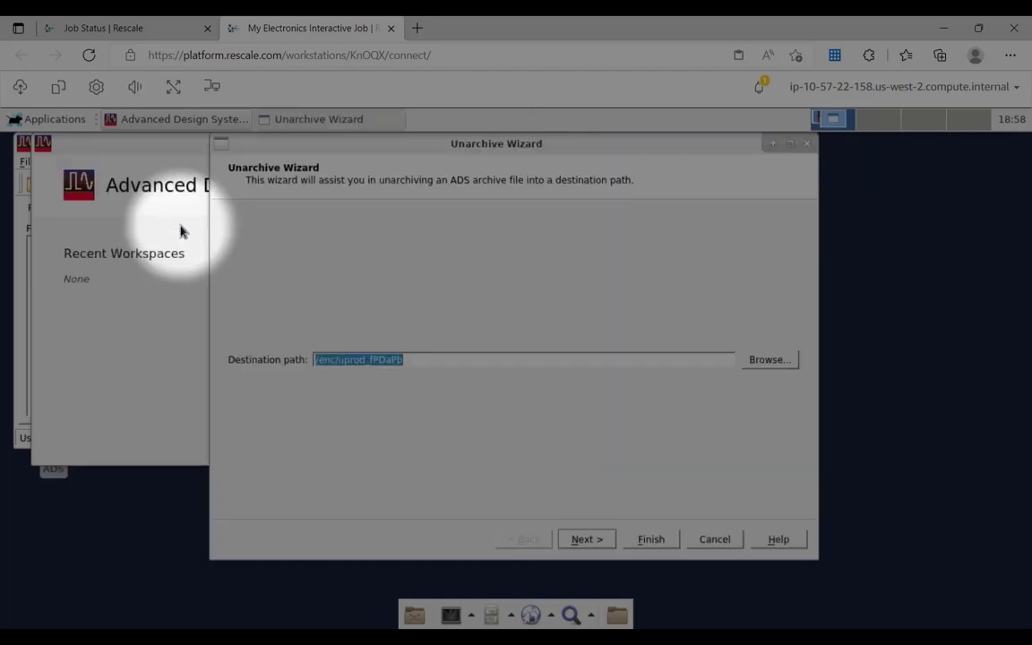
Unarchive the project into the work/shared/tmp destination folder.
left_click(785, 359)
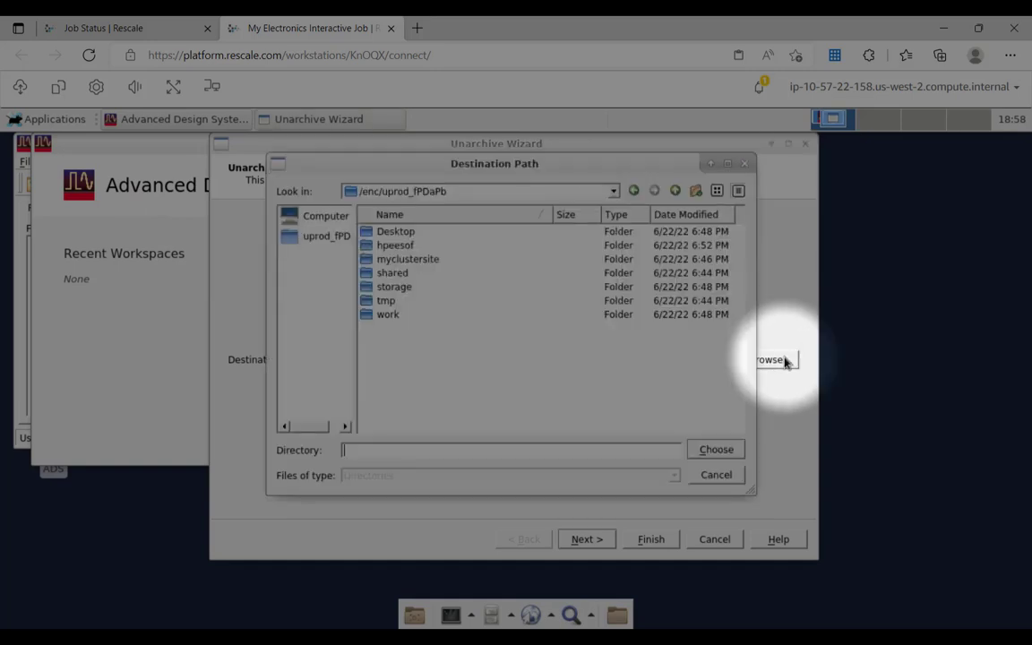
double_click(391, 314)
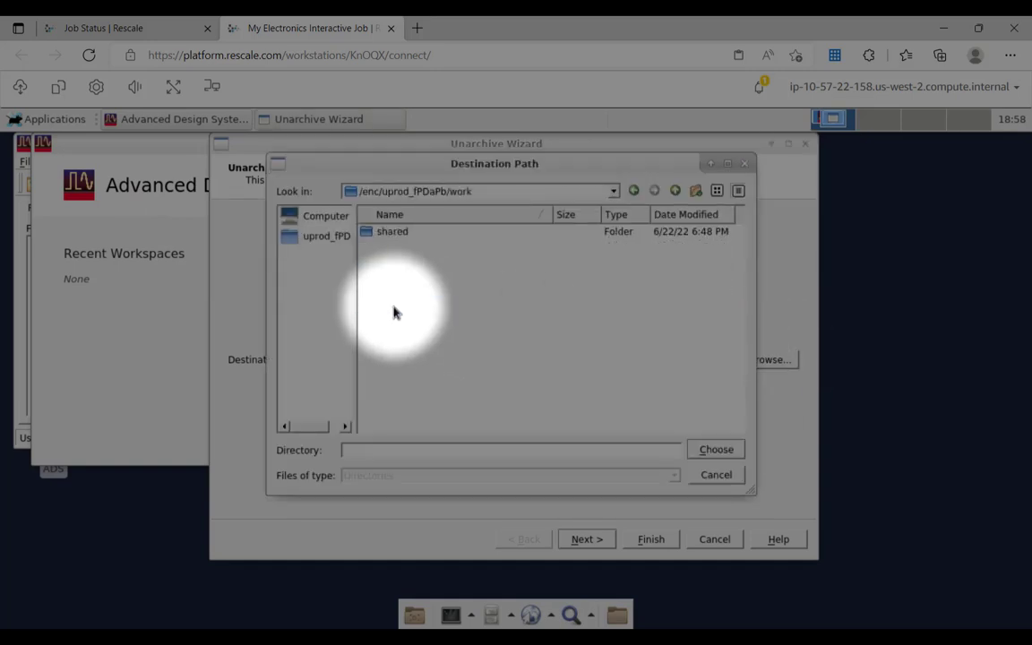
double_click(390, 233)
double_click(385, 232)
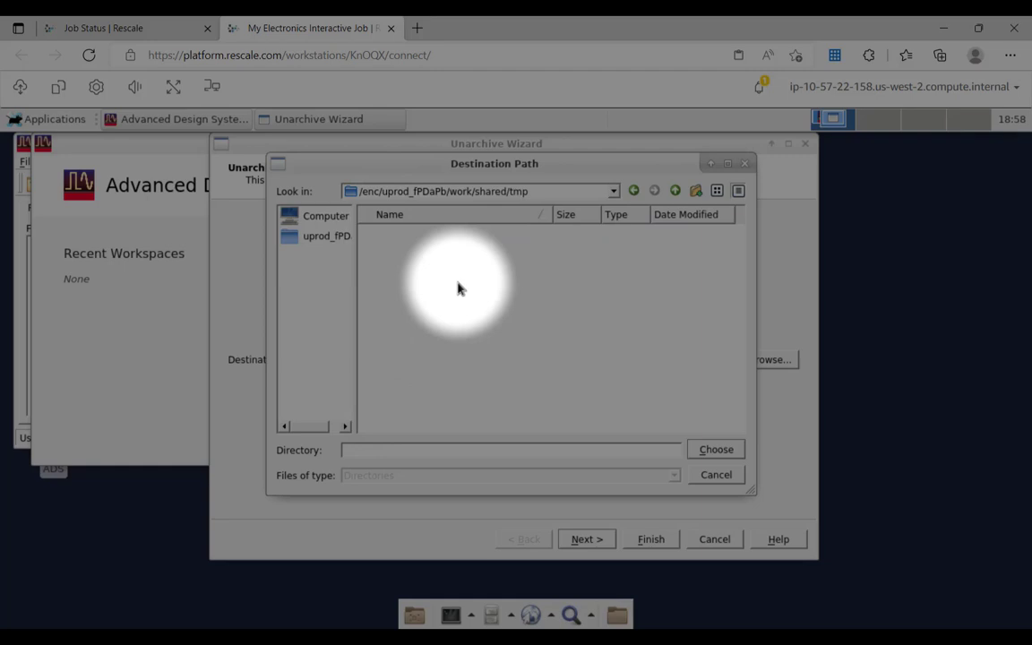
left_click(716, 449)
left_click(649, 543)
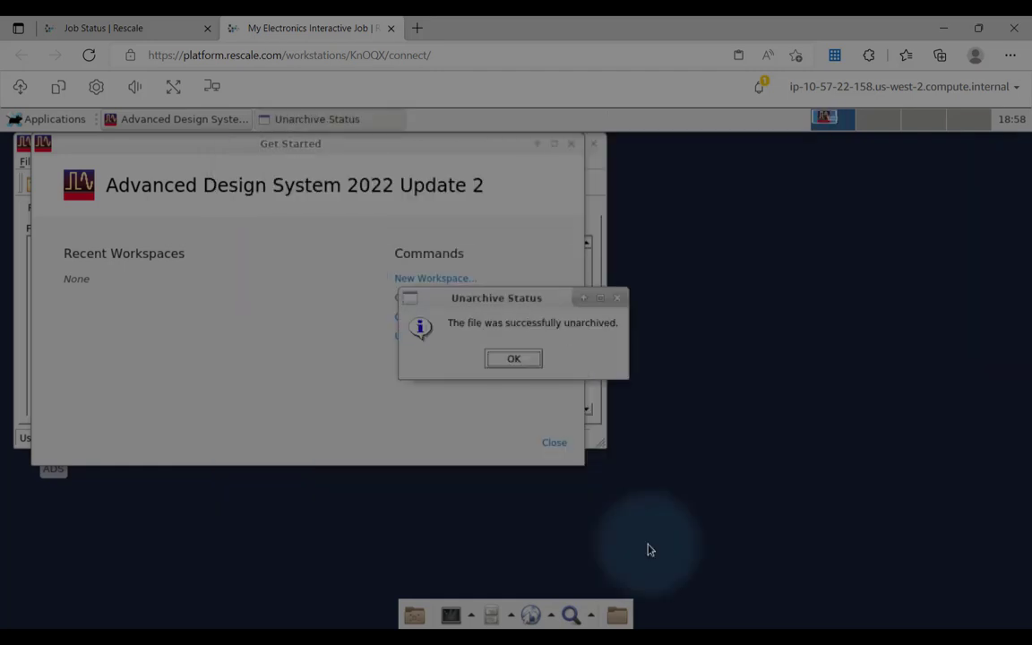
Open the for_video schematic, simulate the low-pass filter, and check the job status.
left_click(517, 359)
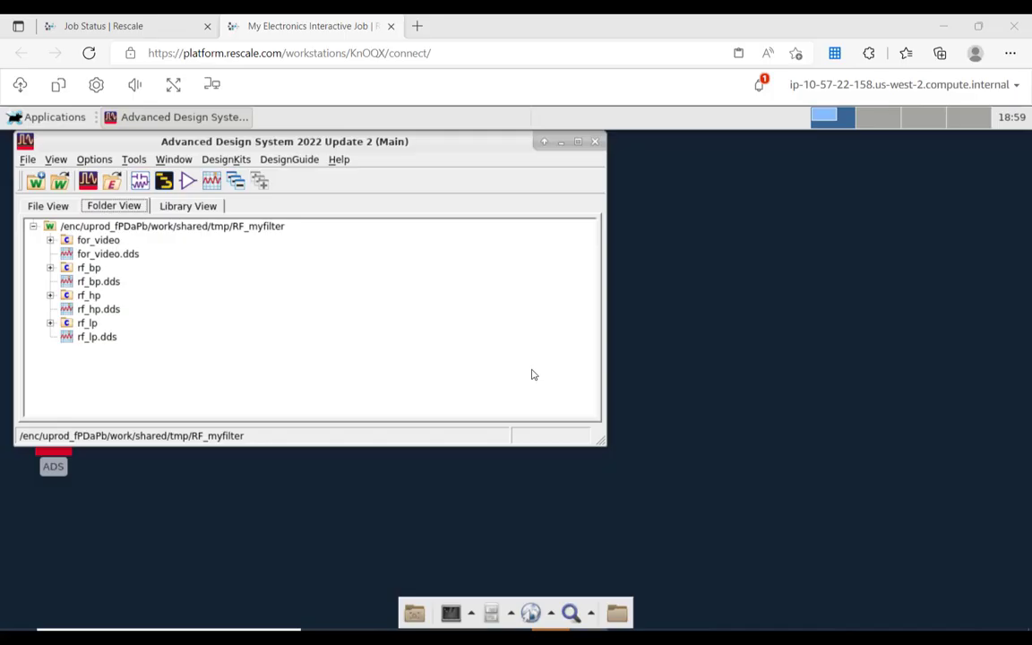
left_click(50, 240)
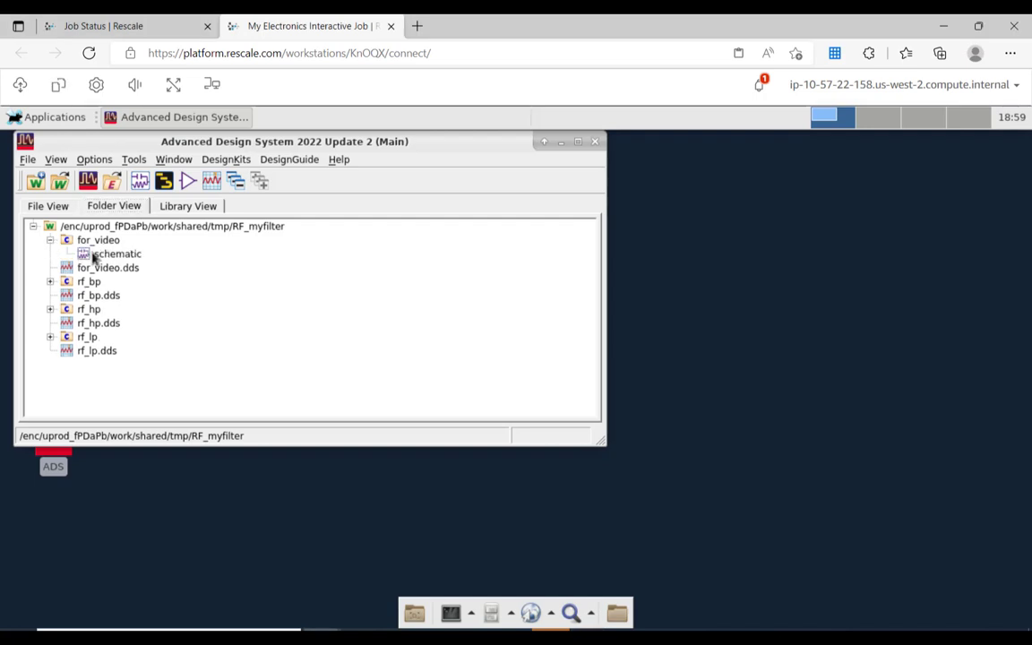
double_click(100, 255)
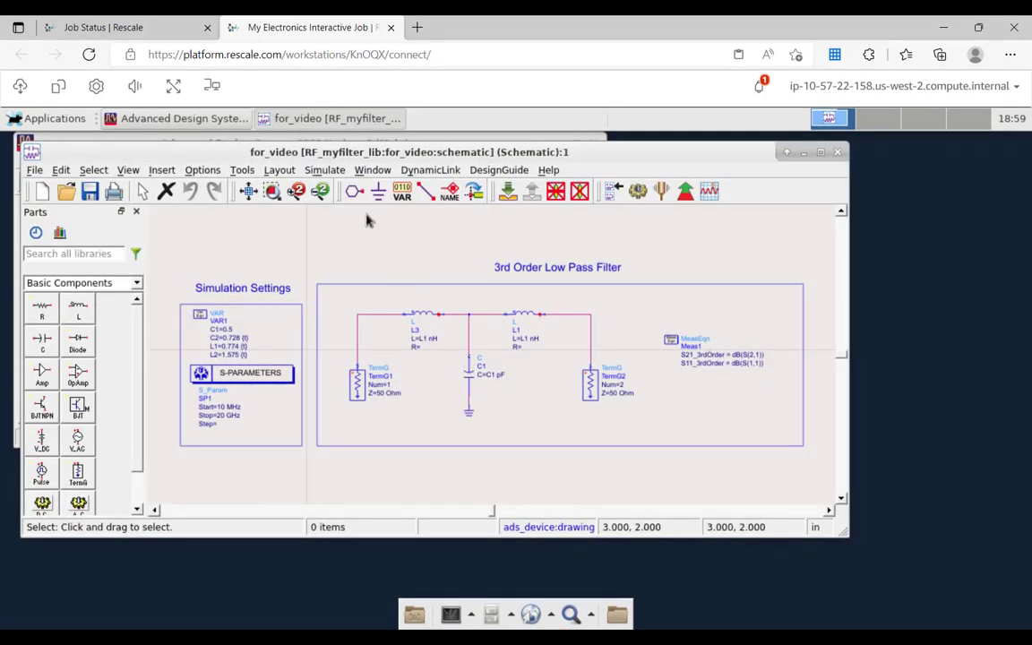
left_click(326, 170)
left_click(345, 192)
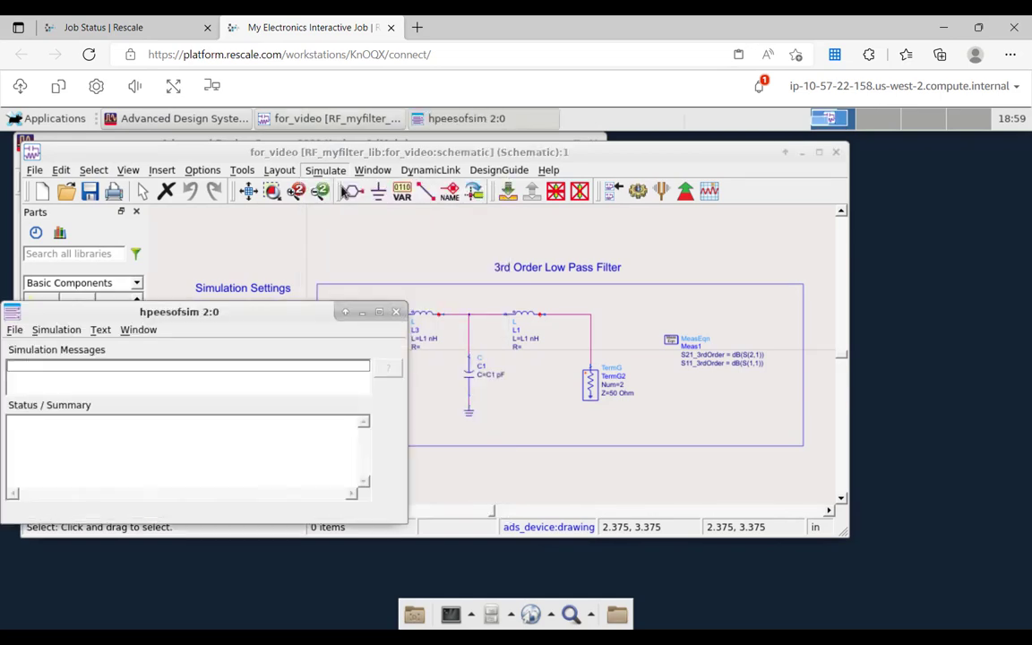
left_click(103, 29)
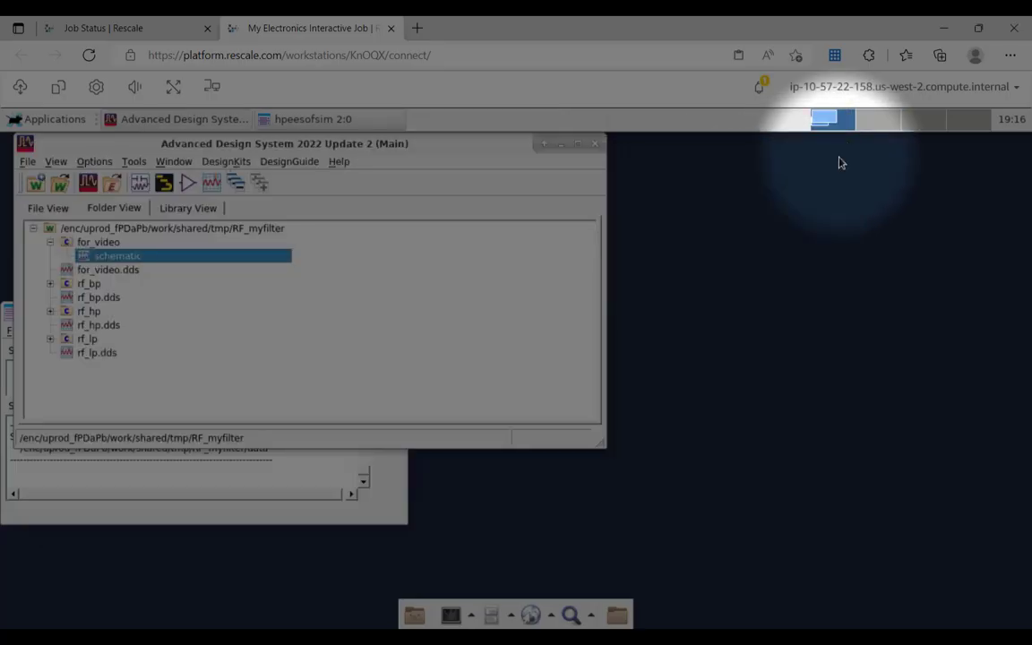
Archive the RF_myfilter workspace to an RF_myfilter.7zads file.
left_click(28, 162)
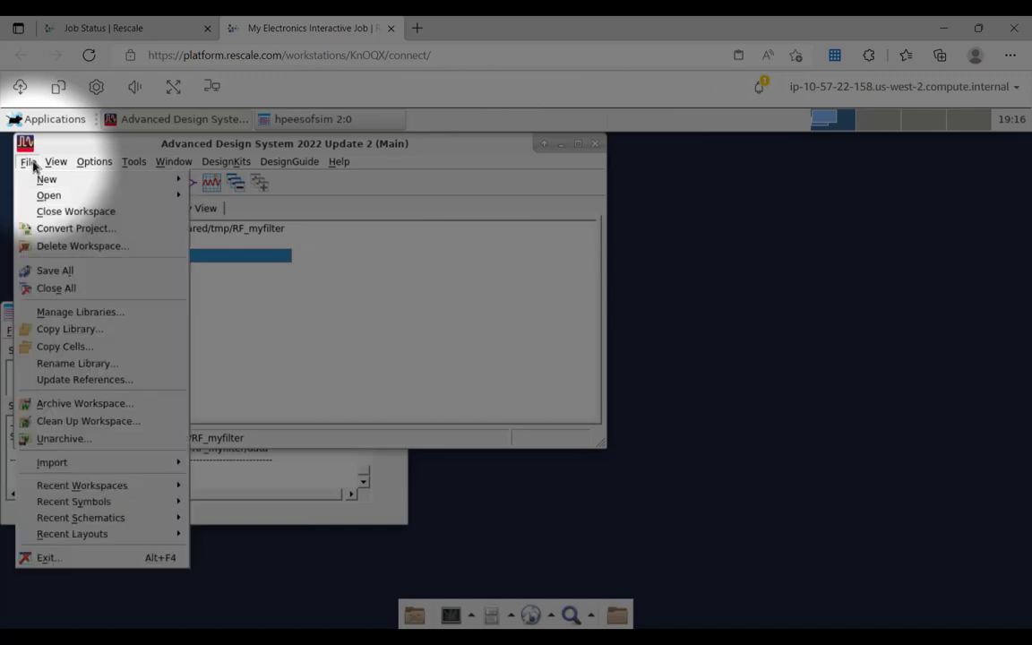
left_click(62, 403)
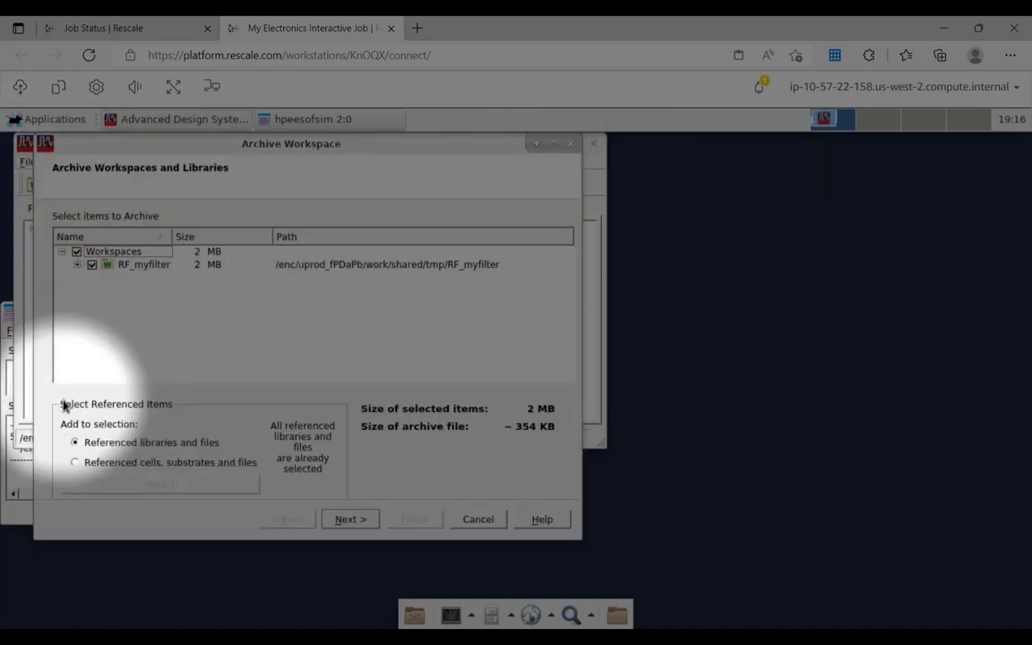
left_click(372, 520)
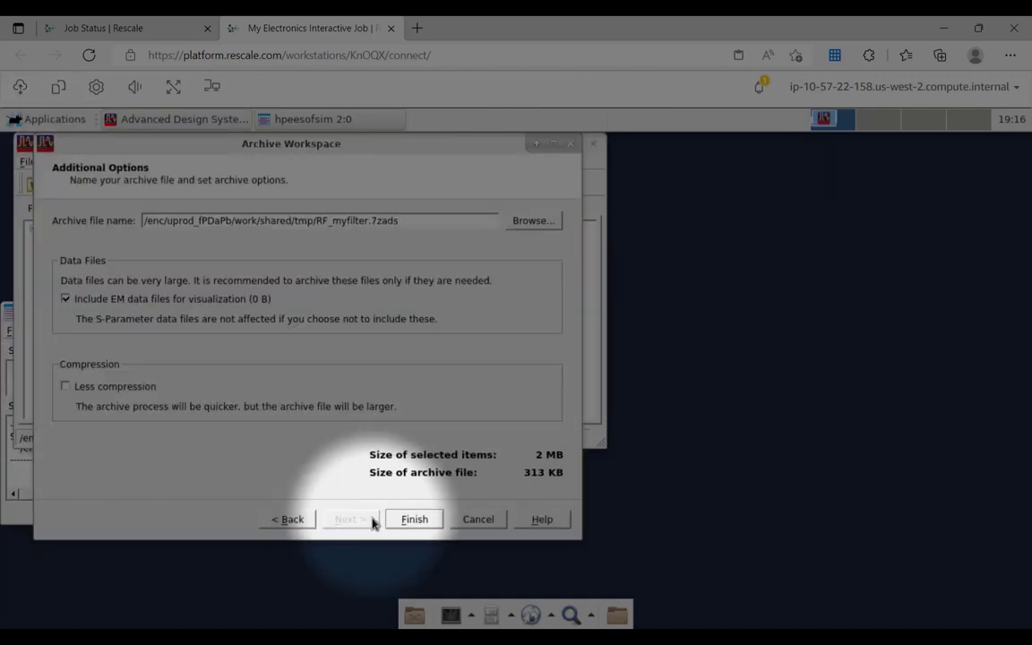
left_click(414, 520)
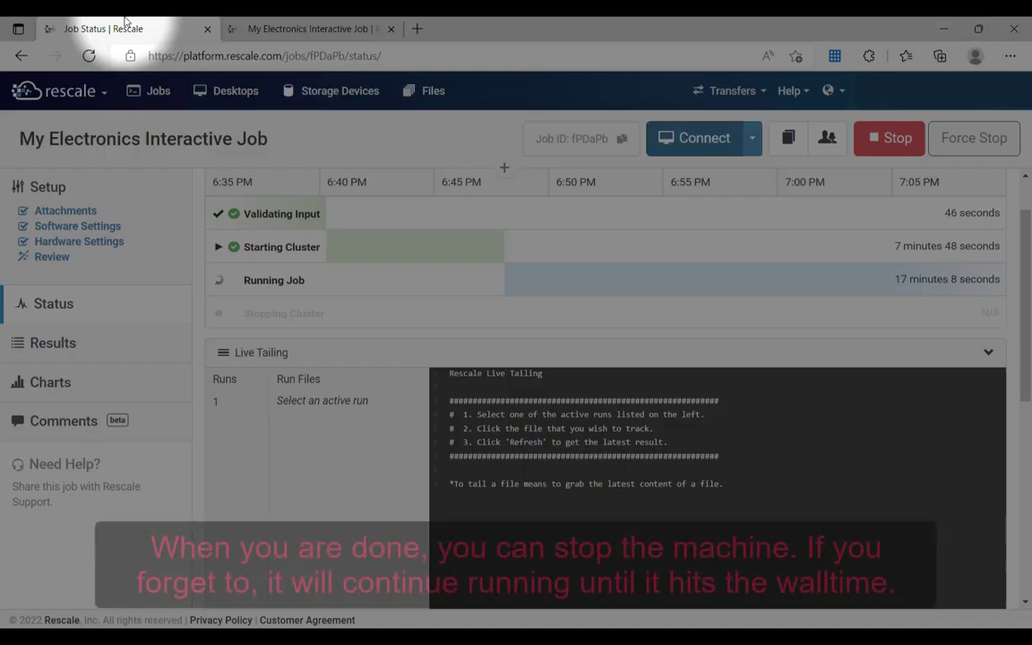
Stop the running job and tick tmp/RF_myfilter.7zads in its Results file list.
left_click(894, 137)
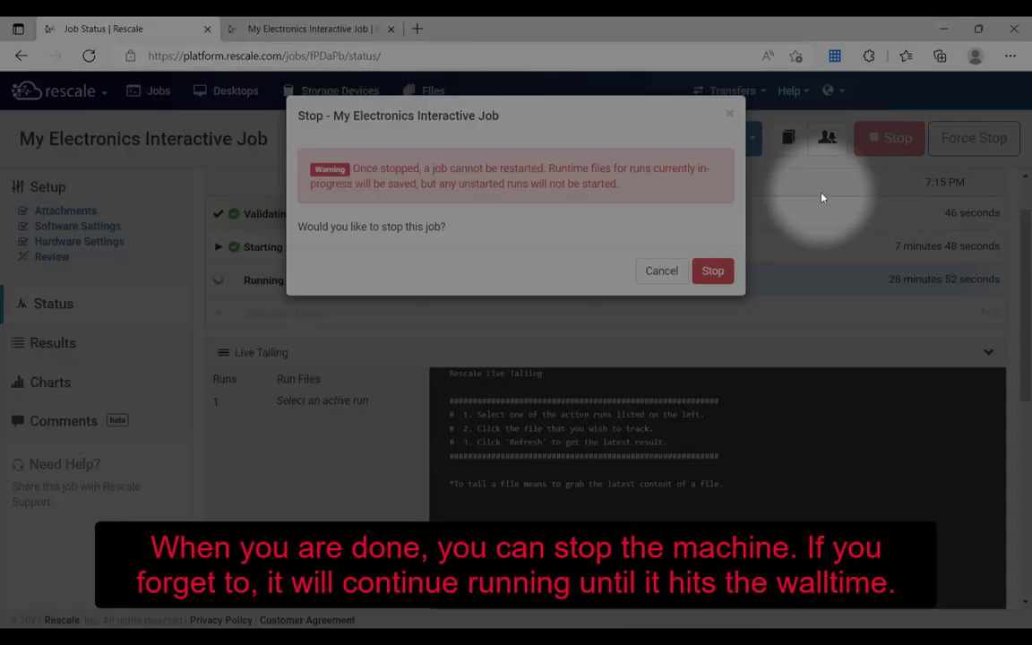
left_click(714, 272)
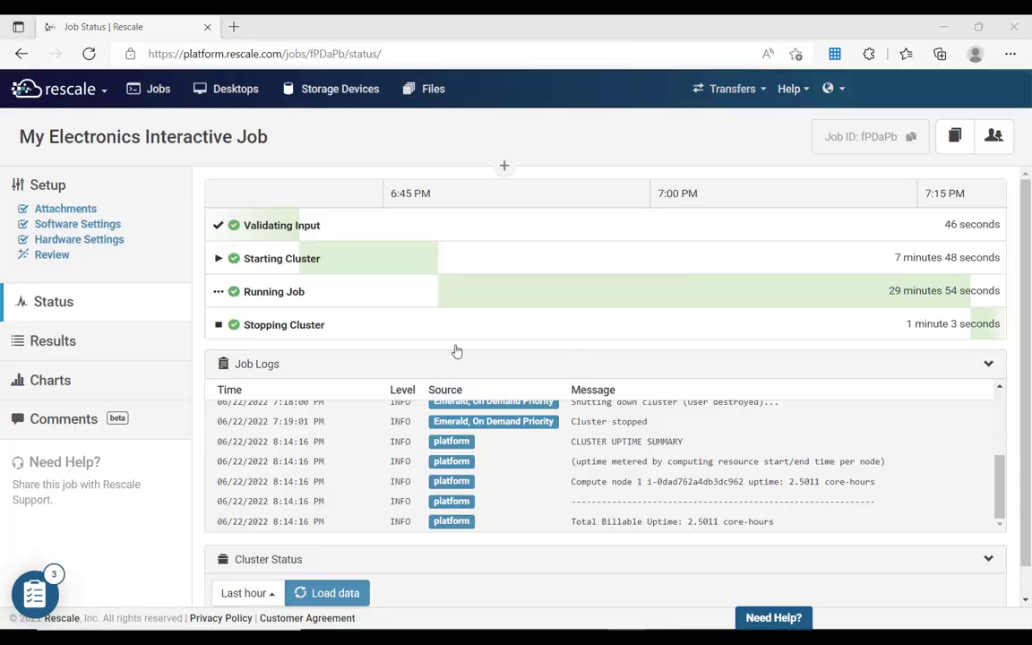
left_click(111, 350)
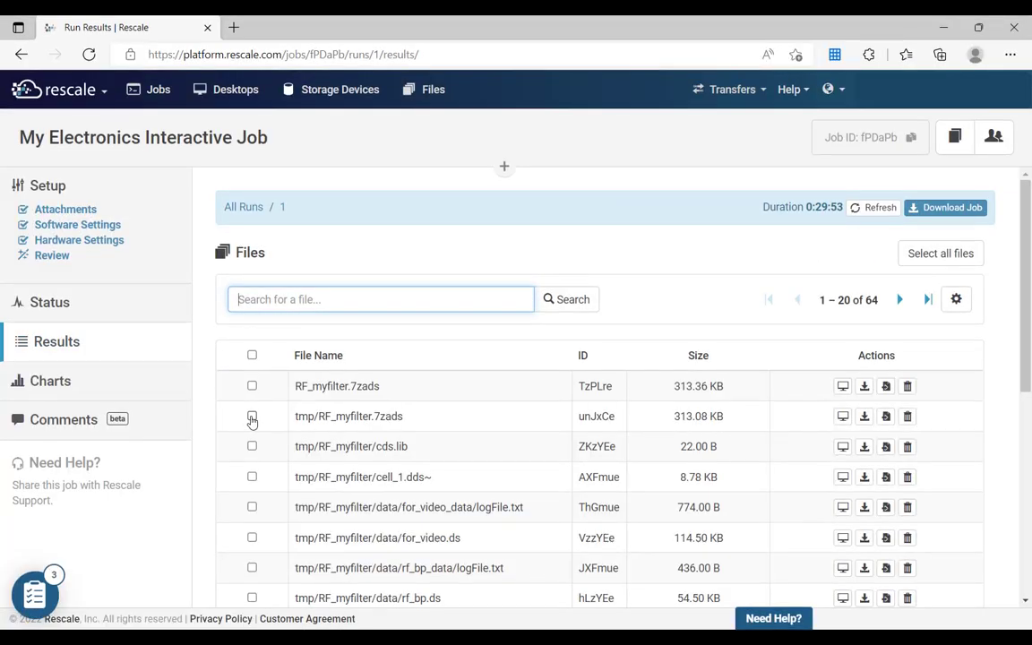
left_click(252, 415)
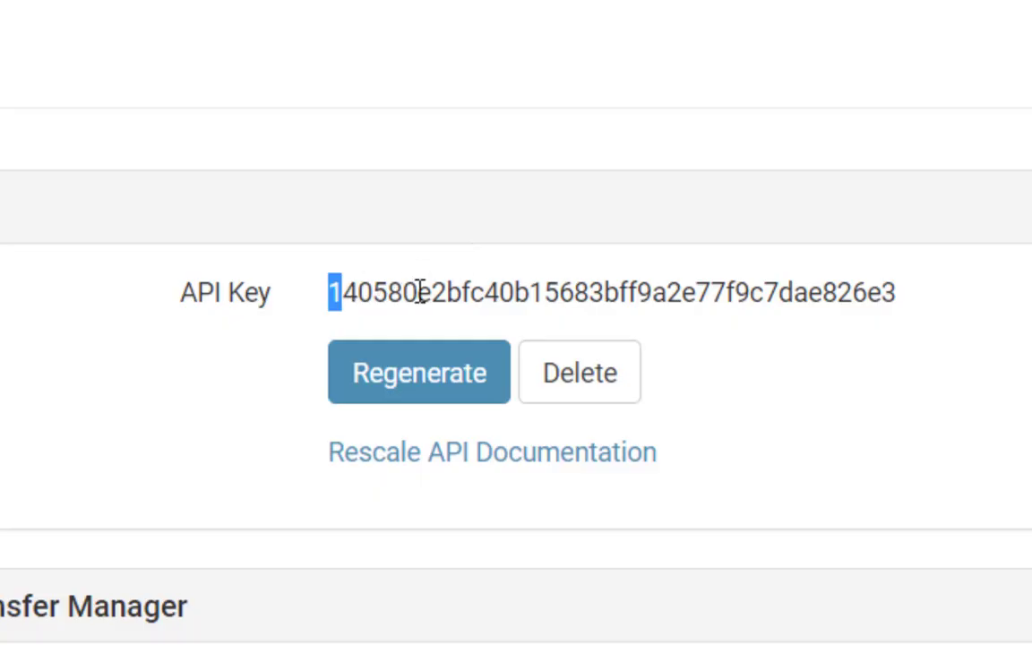
Paste the copied Rescale API key into Design Cloud's Rescale API key field and save.
right_click(815, 304)
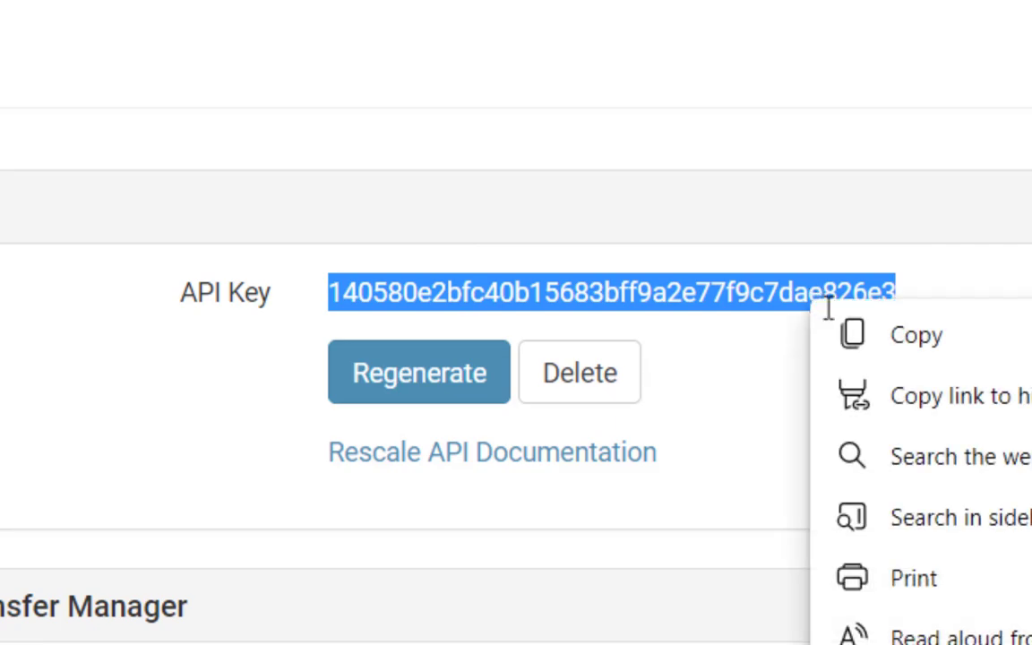
left_click(866, 338)
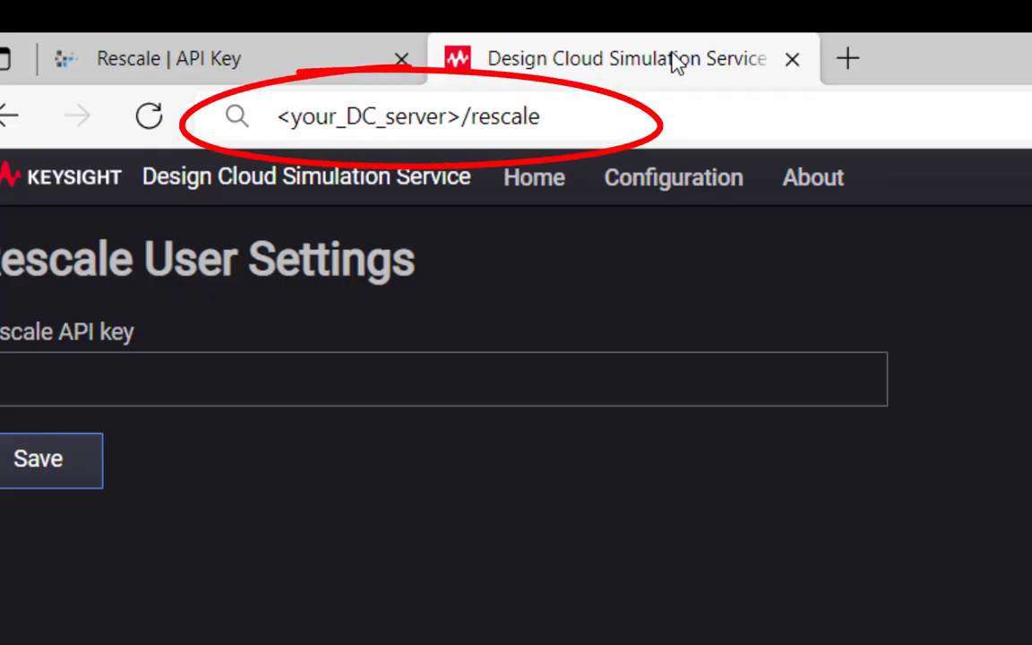
left_click(681, 364)
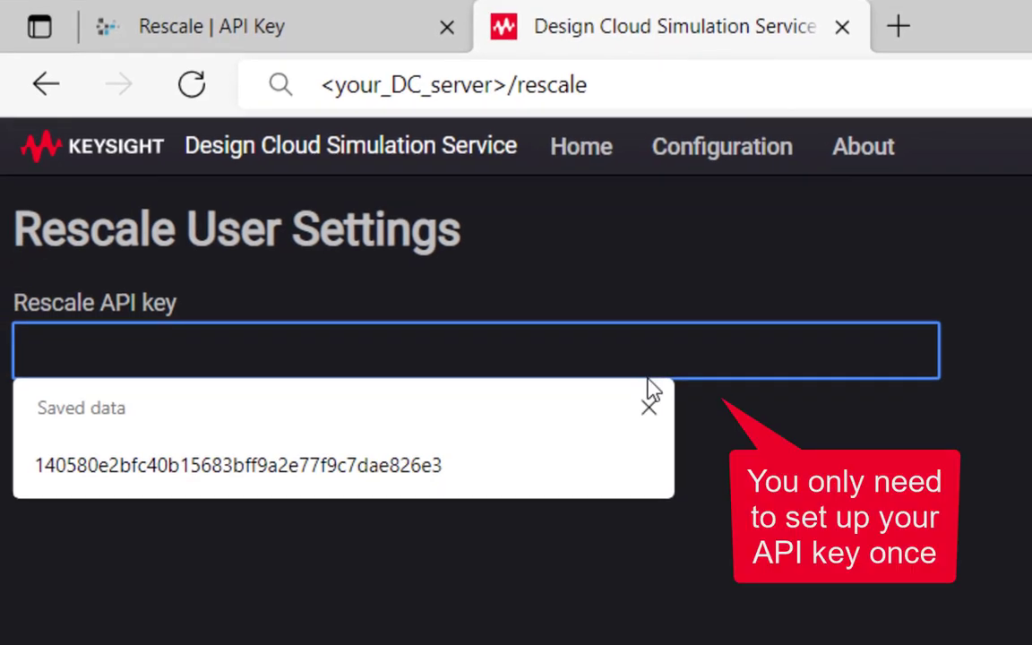
key("ctrl+v")
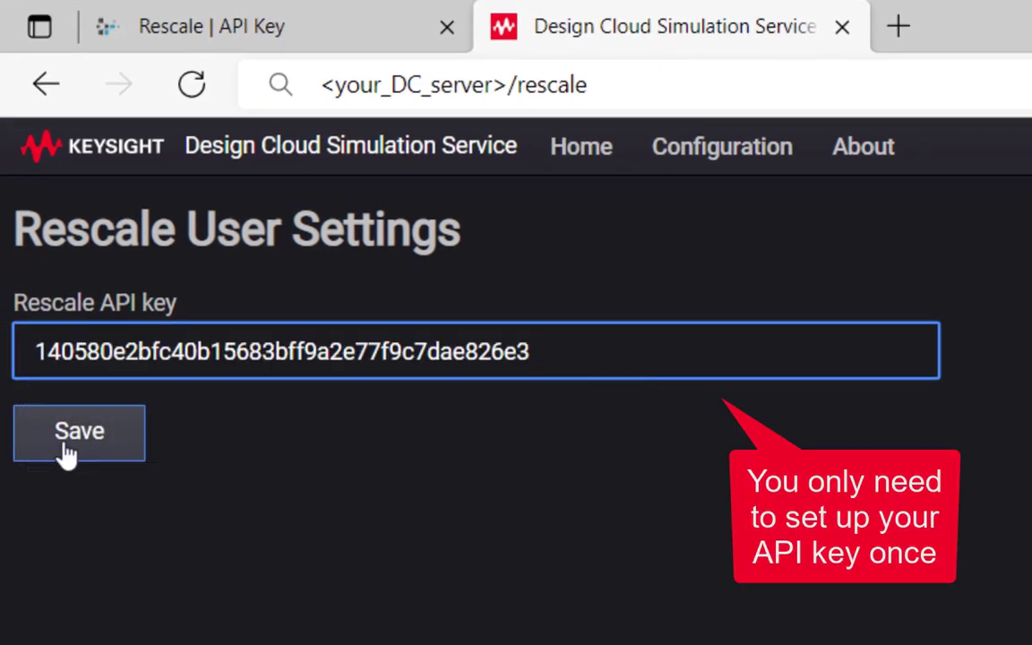
left_click(64, 450)
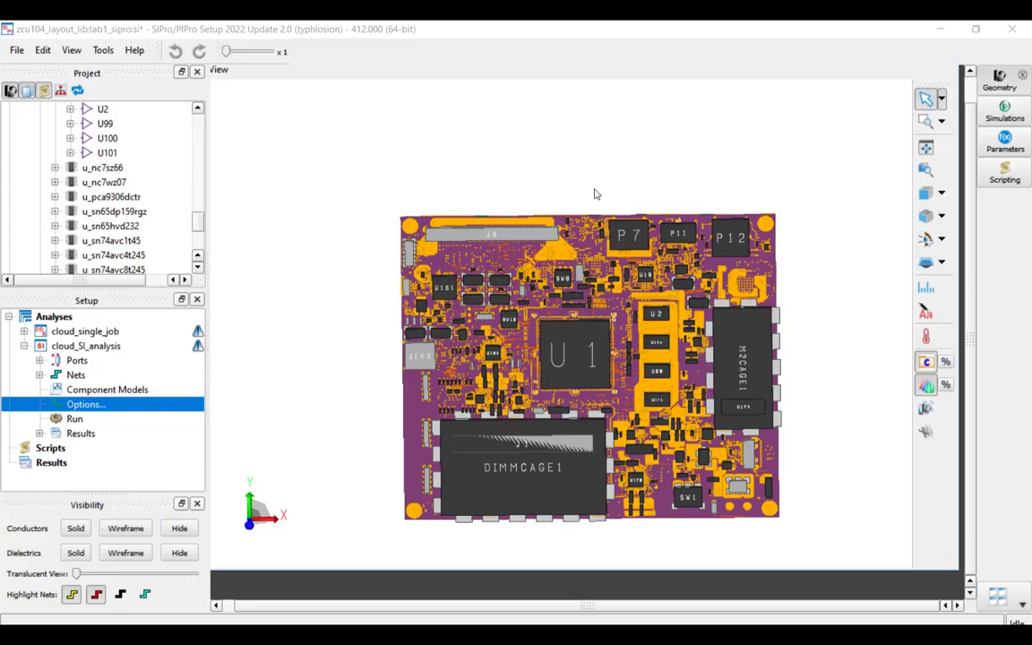
Set cloud_SI_analysis resources to the Design Cloud host with max 8 parallel jobs.
double_click(141, 407)
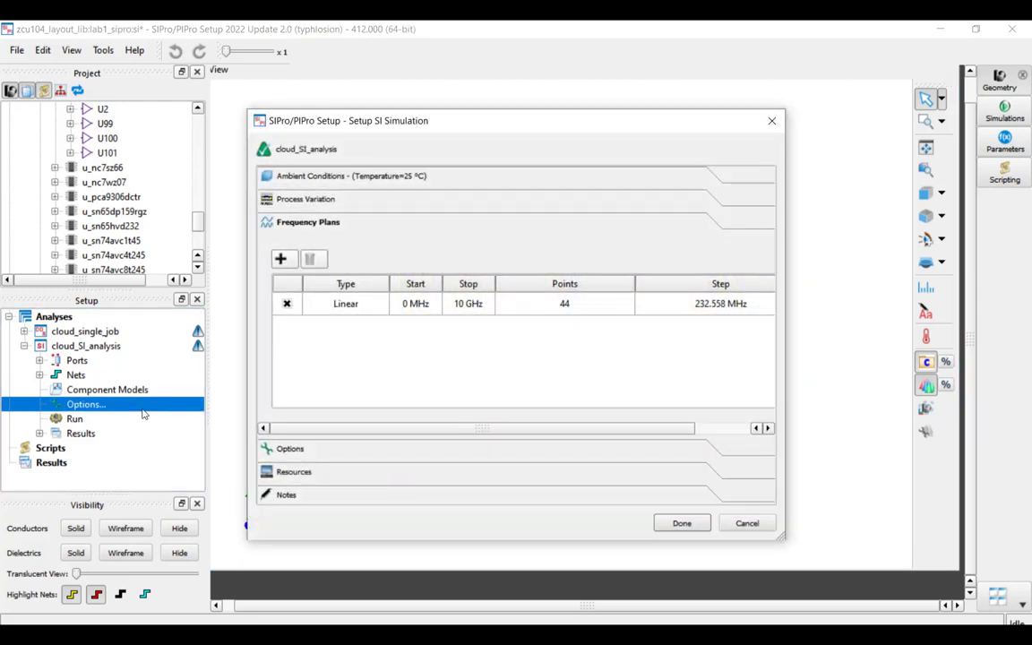
left_click(474, 484)
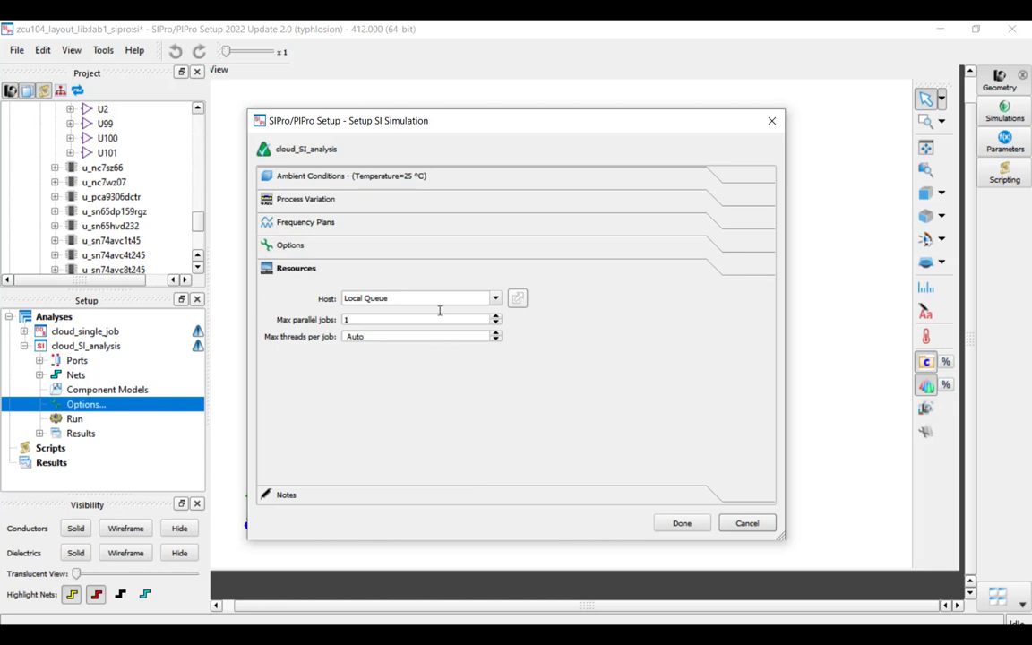
left_click_drag(421, 299, 339, 298)
key("ctrl+v")
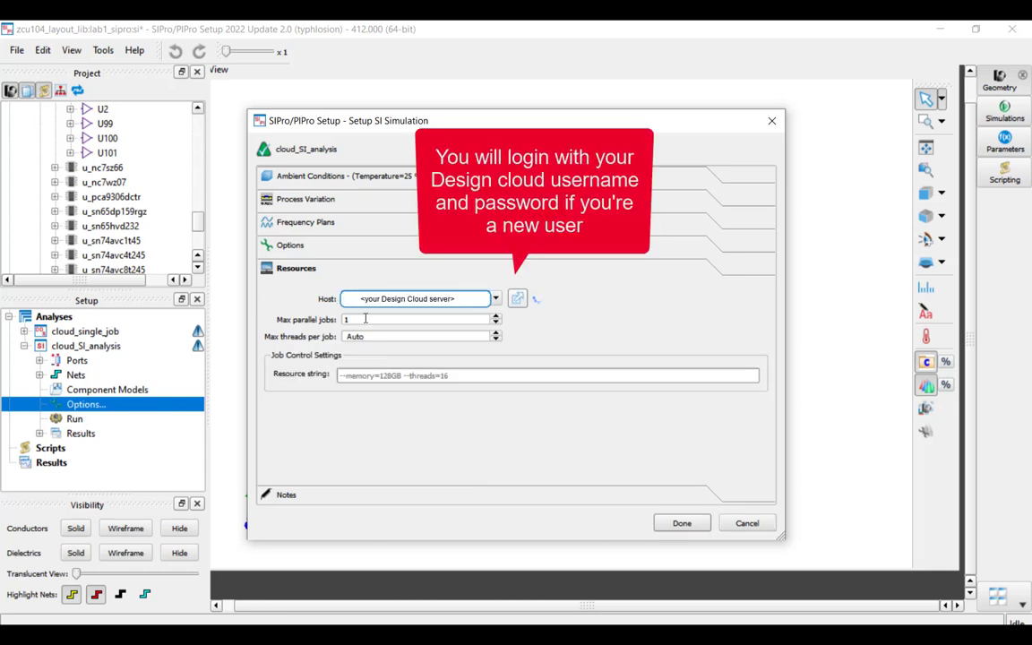
double_click(365, 319)
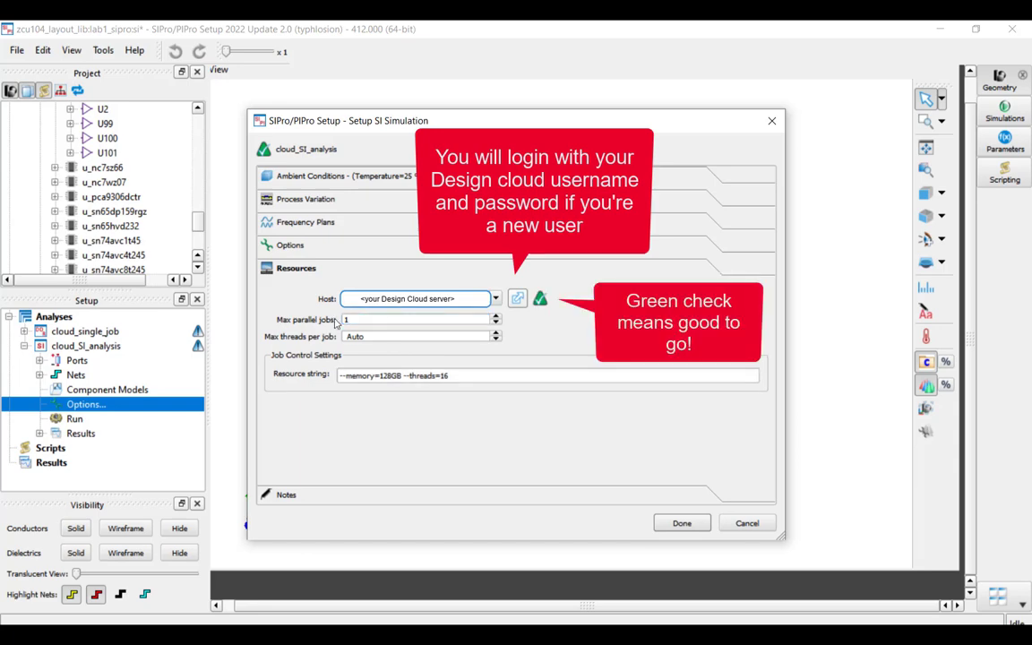
type("8")
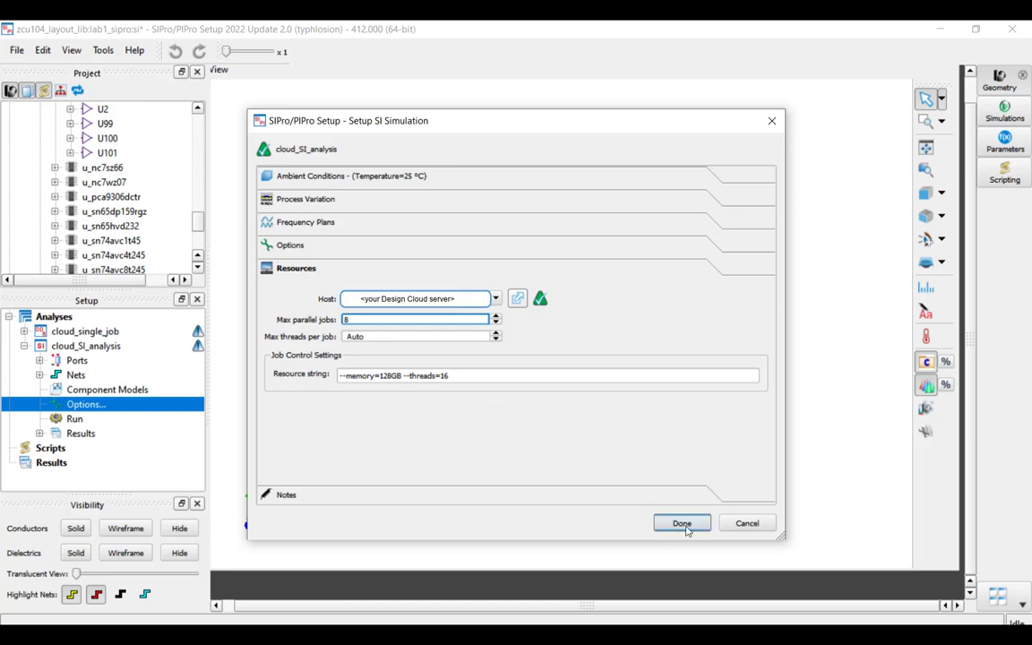
left_click(682, 523)
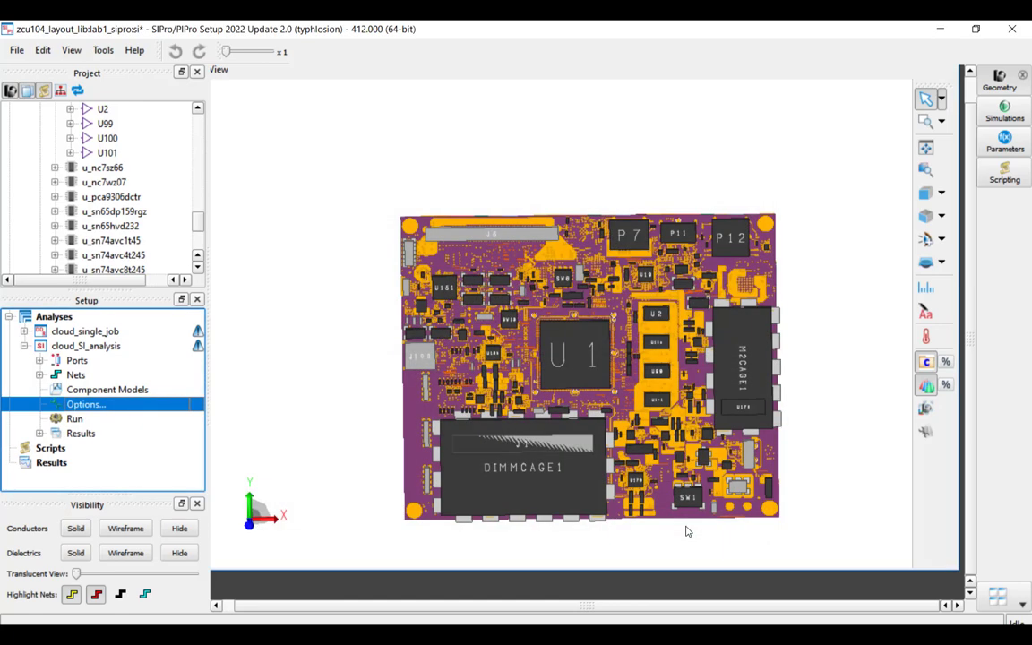
Run the cloud_SI_analysis simulation on the Design Cloud server.
left_click(141, 421)
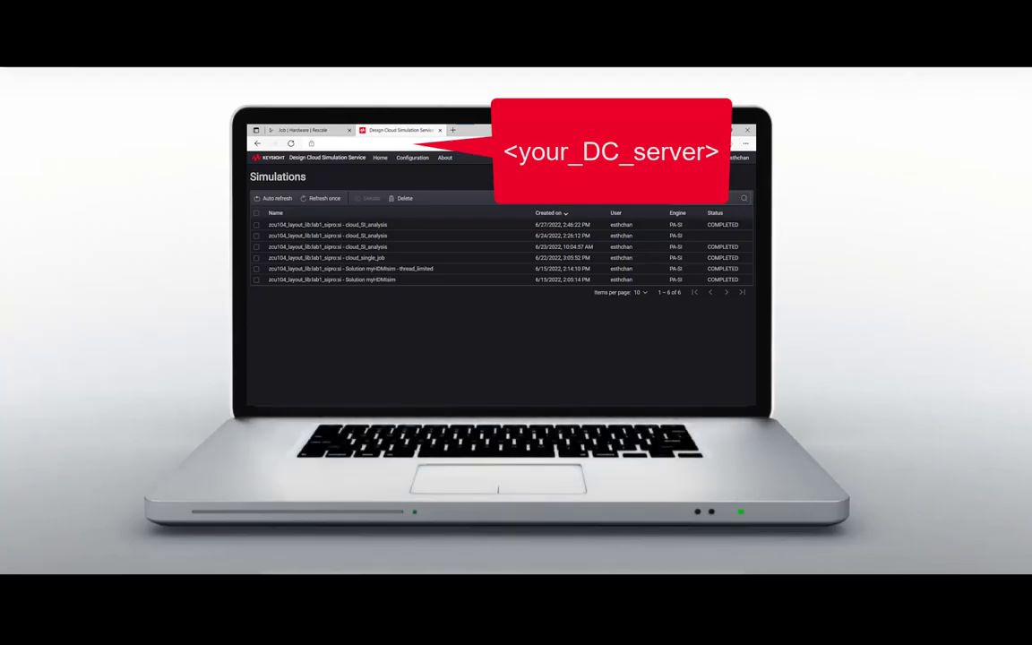